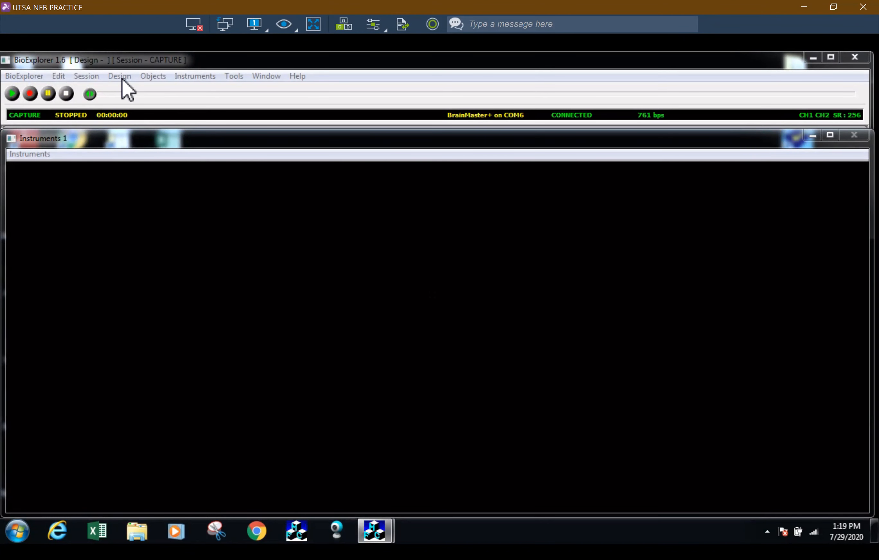
Start opening a design and browse to the _Templates folder inside BioExplorer's Designs folder.
left_click(121, 78)
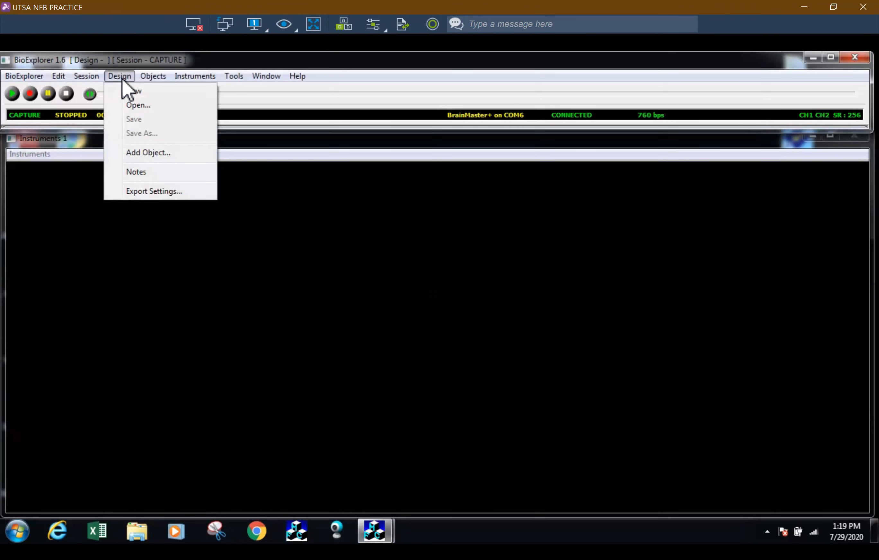
left_click(127, 106)
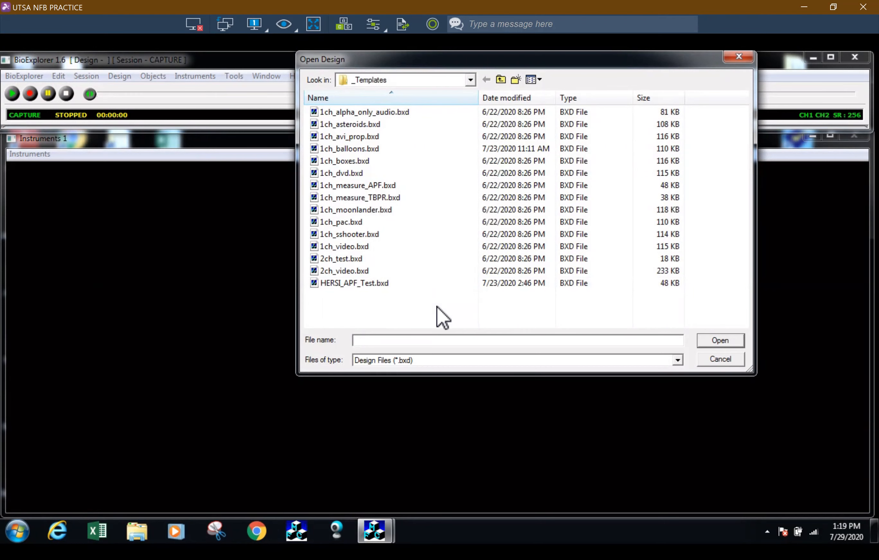
left_click(470, 80)
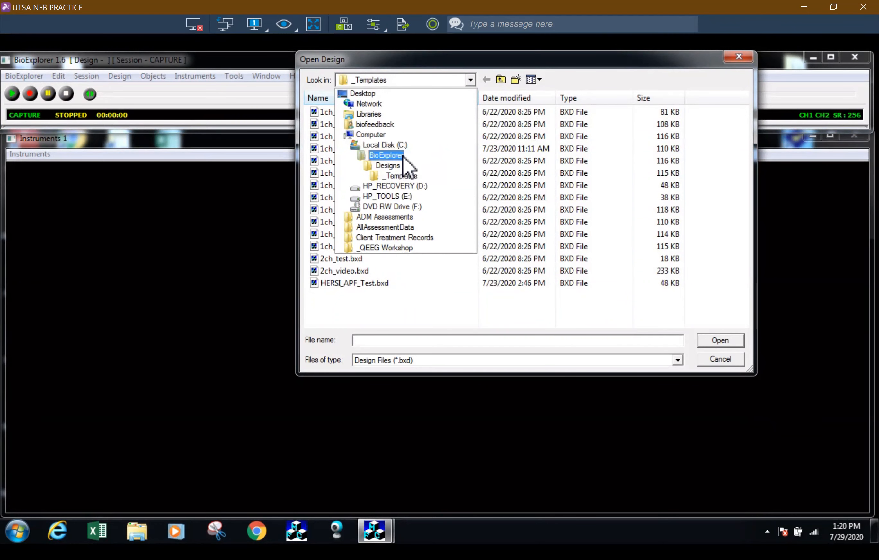
left_click(386, 155)
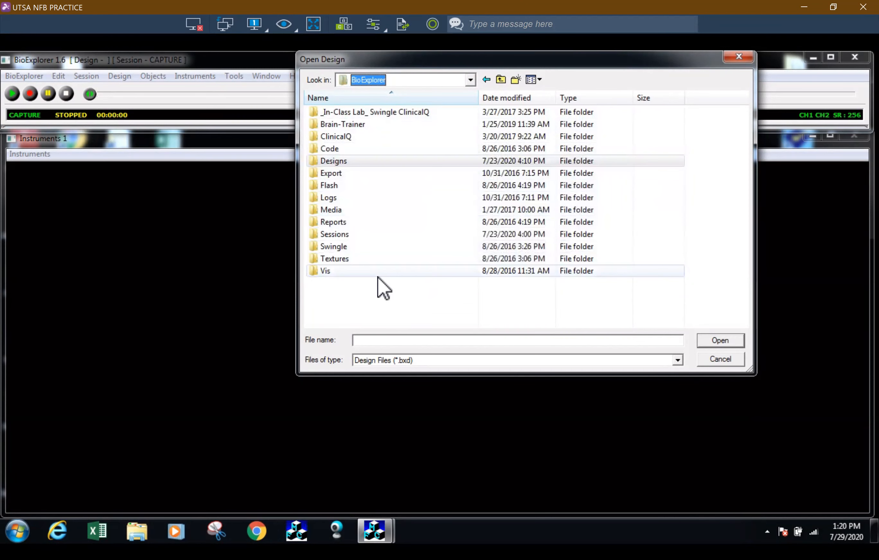
double_click(384, 160)
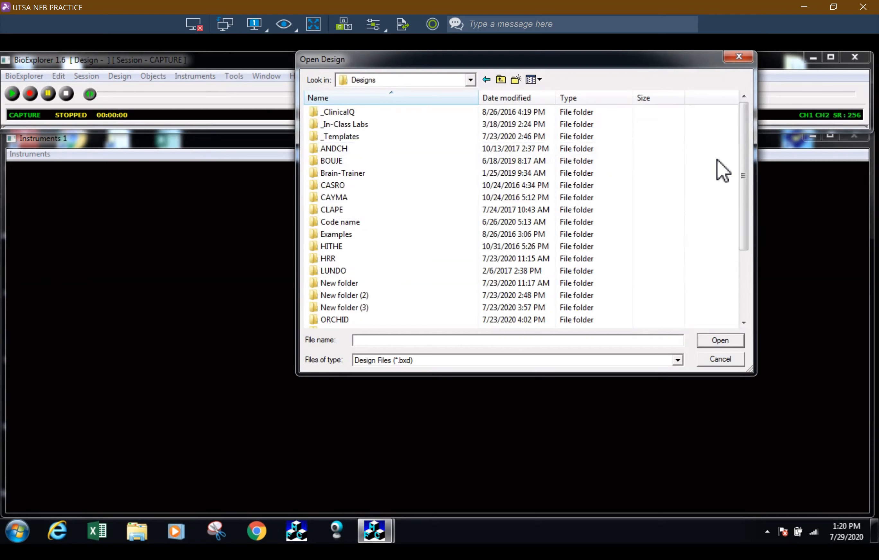
double_click(559, 135)
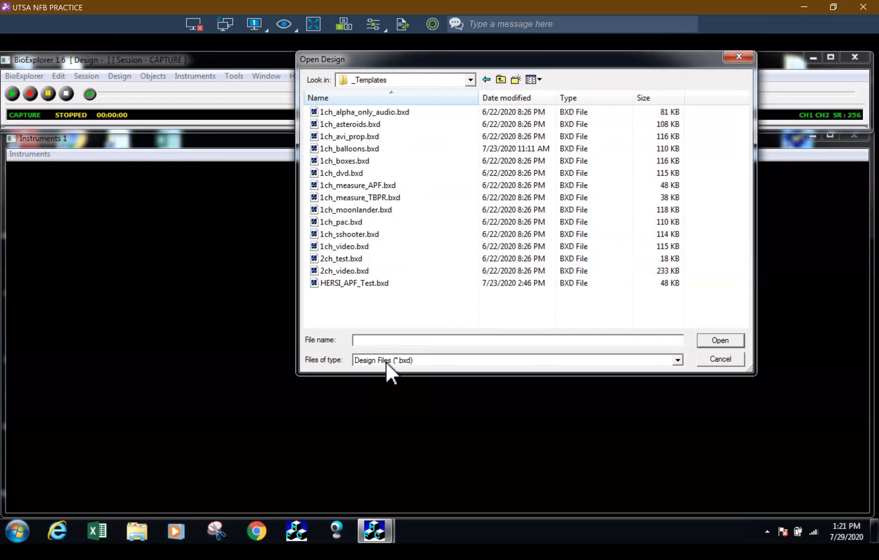
Open the 1ch_pac.bxd template and enlarge the main window downward to expose its signal diagram.
left_click(418, 362)
left_click(417, 364)
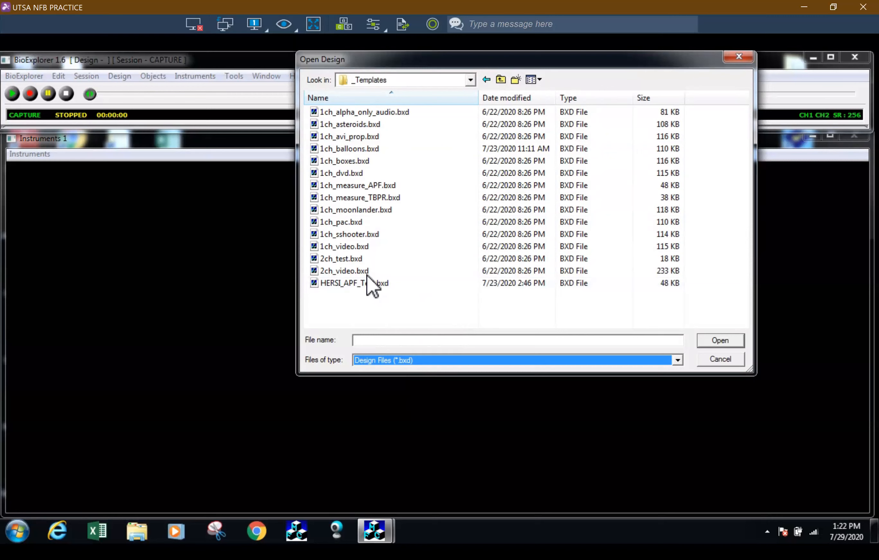
double_click(362, 226)
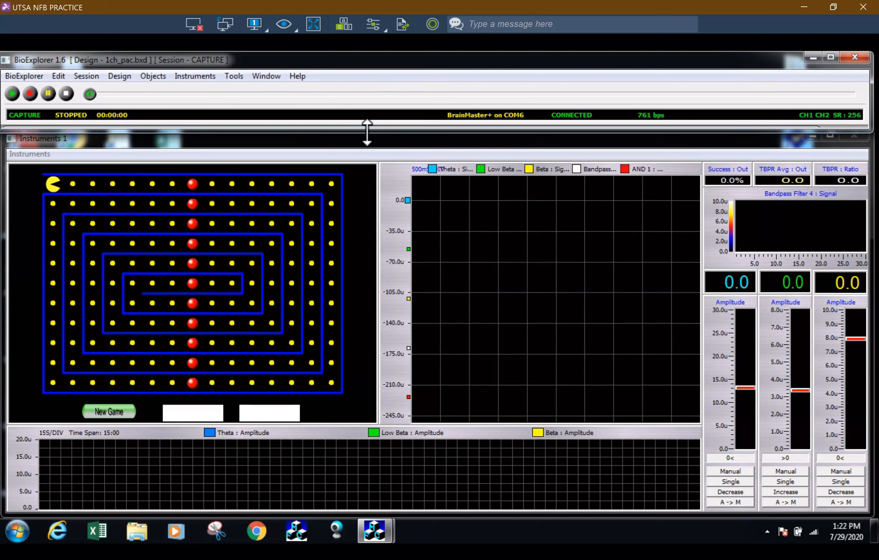
left_click_drag(367, 132, 410, 503)
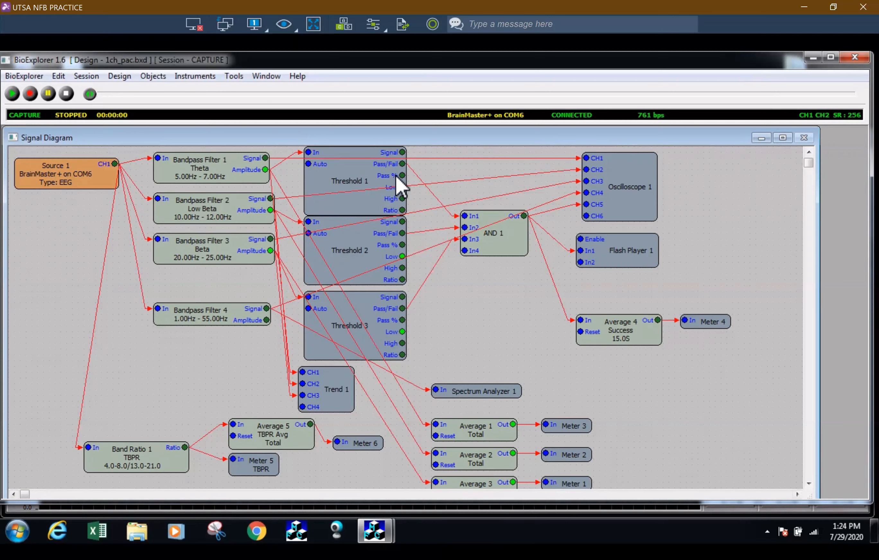
Set the low frequency of Bandpass Filter 1 (Theta) to 4 Hz and apply the change.
left_click(241, 184)
double_click(241, 184)
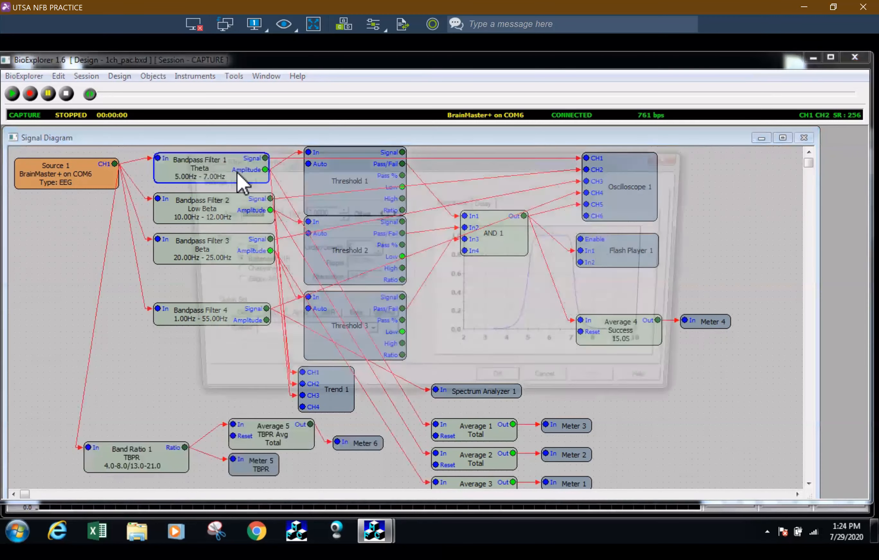
left_click(228, 211)
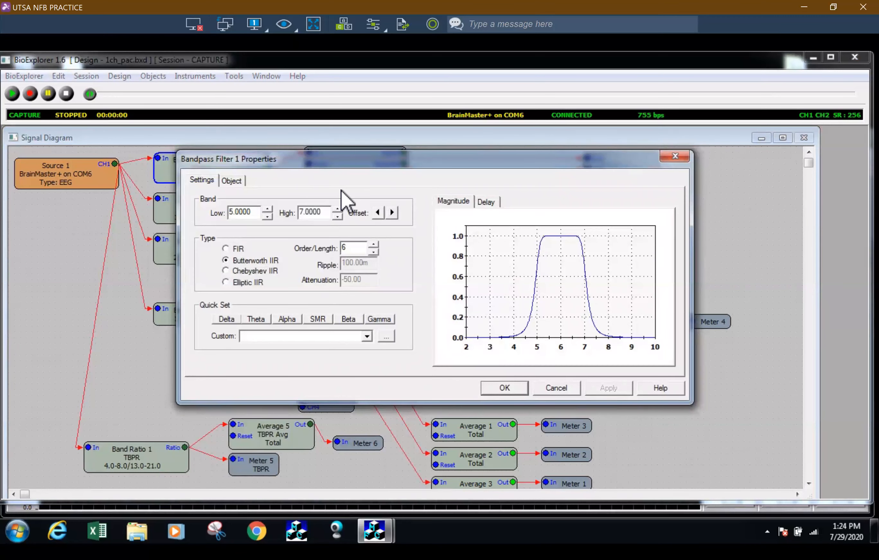
type("4")
left_click(305, 212)
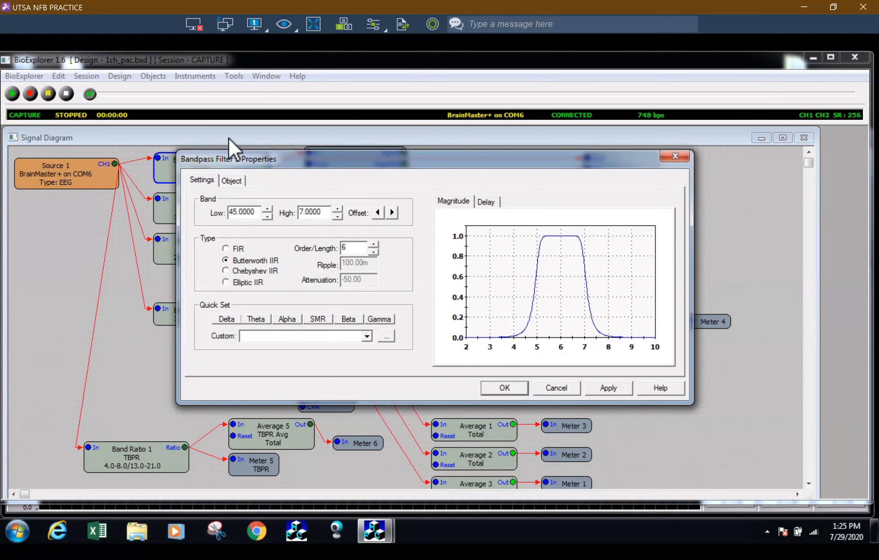
left_click(233, 213)
key("Delete")
left_click(300, 212)
left_click(609, 388)
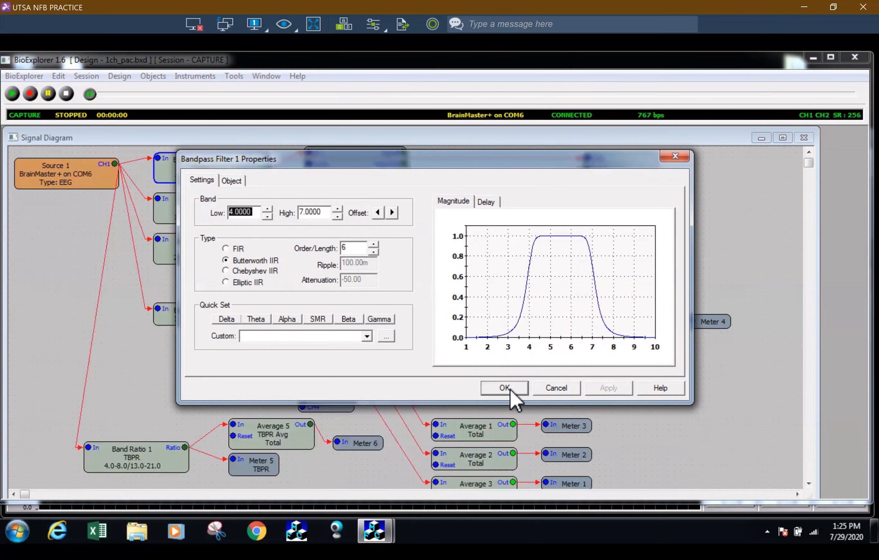
left_click(499, 390)
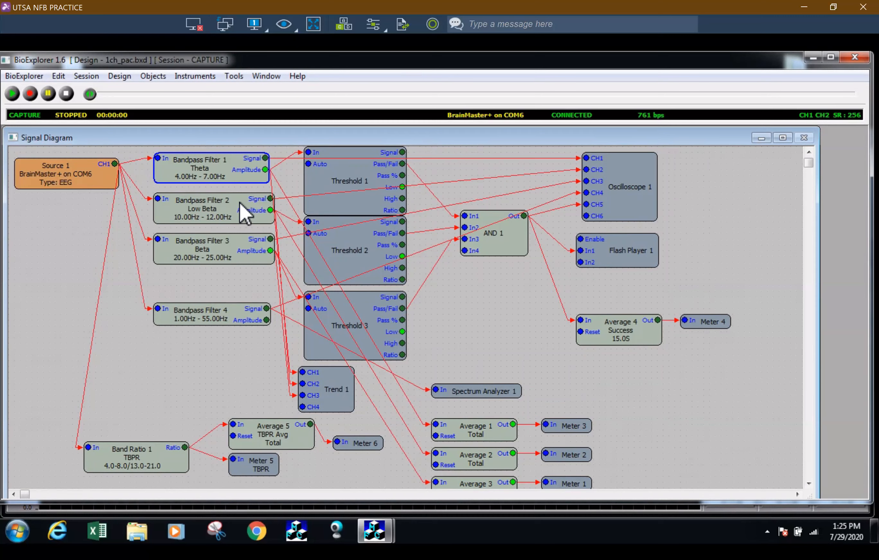
Set the band of Bandpass Filter 2 (Low Beta) to 8 Hz low and 10 Hz high, and apply it.
left_click(227, 212)
double_click(226, 211)
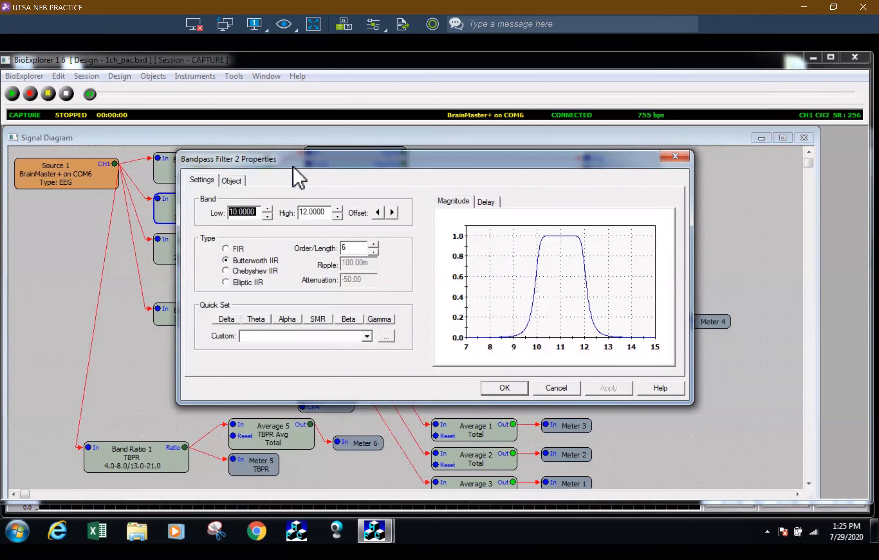
type("8")
left_click(308, 212)
key("Left")
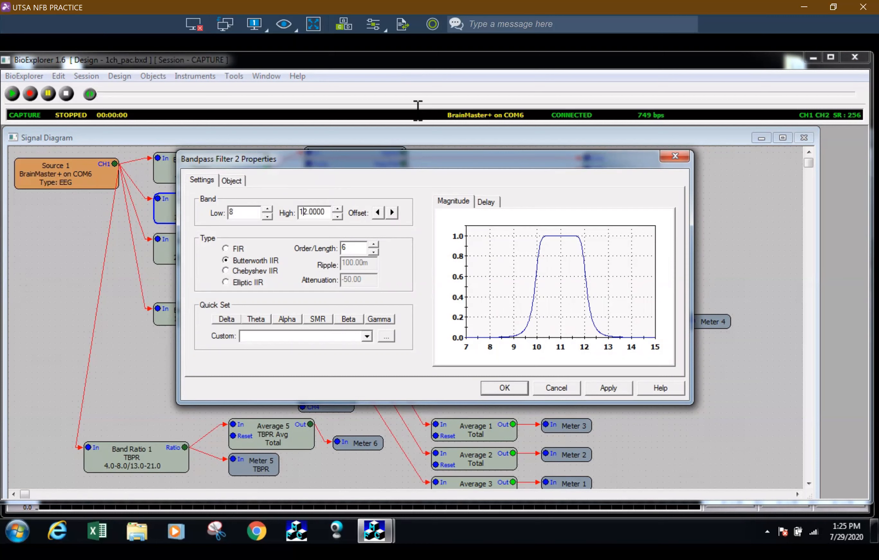
key("Delete")
type("0")
left_click(609, 389)
left_click(498, 391)
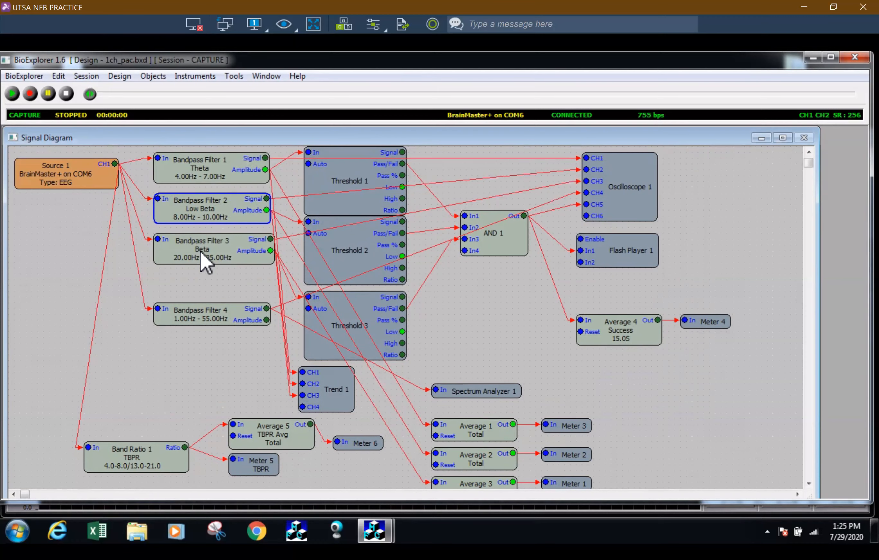
Check the band settings of Bandpass Filter 3 (Beta) and close its properties.
left_click(221, 254)
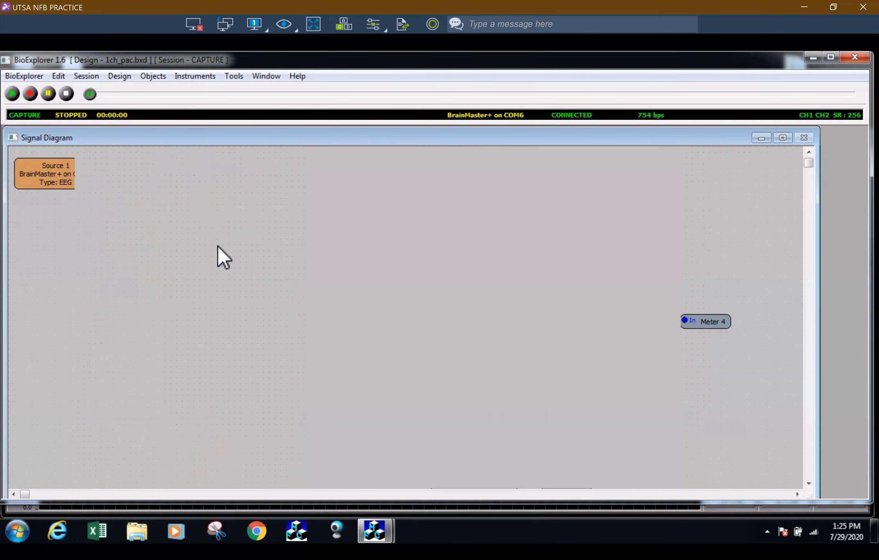
double_click(218, 248)
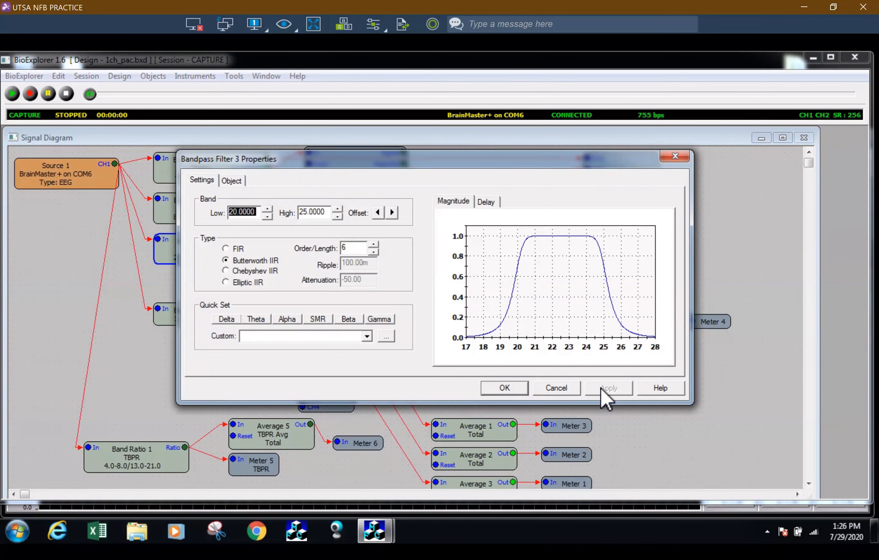
left_click(494, 391)
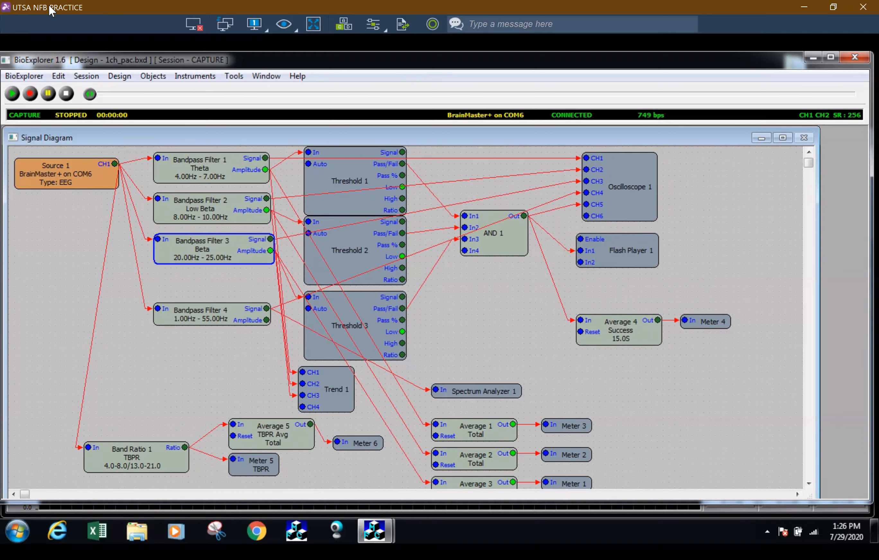
Start saving the design under a new name and create a folder named GUEST in the Designs folder.
left_click(120, 77)
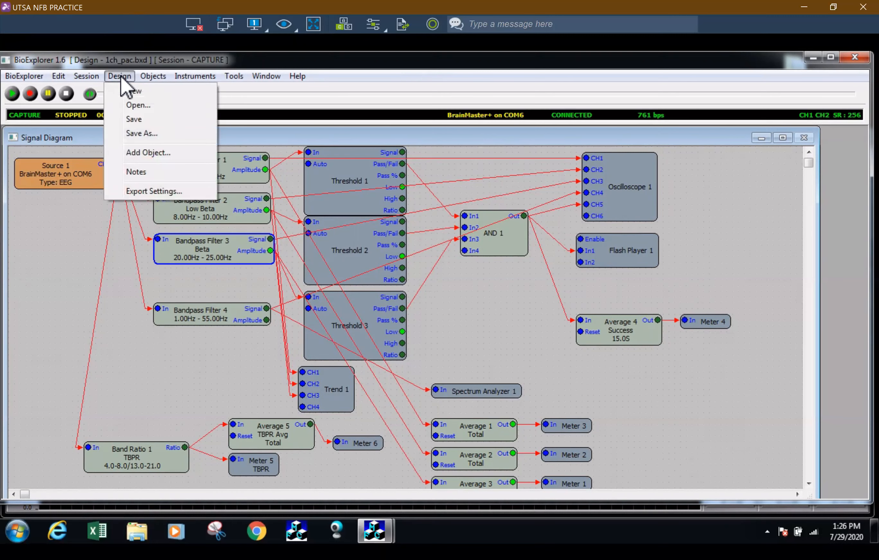
left_click(131, 139)
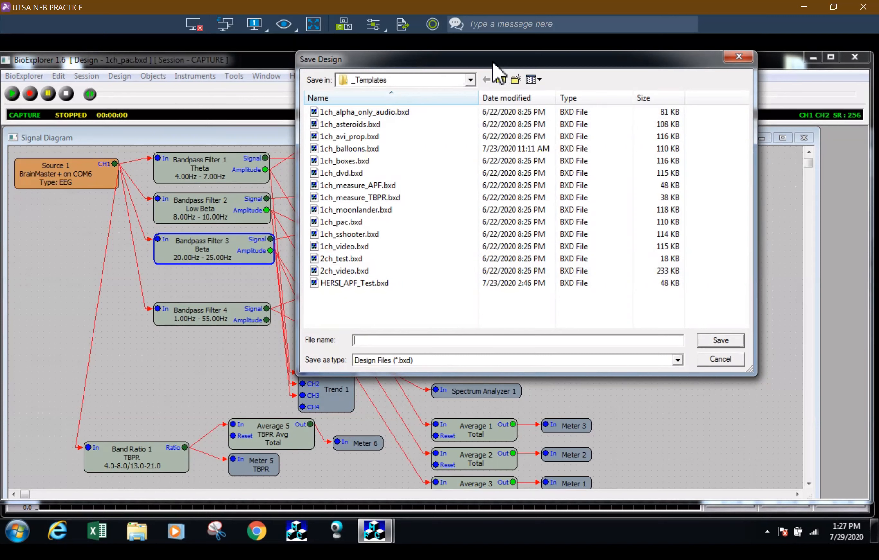
left_click(470, 80)
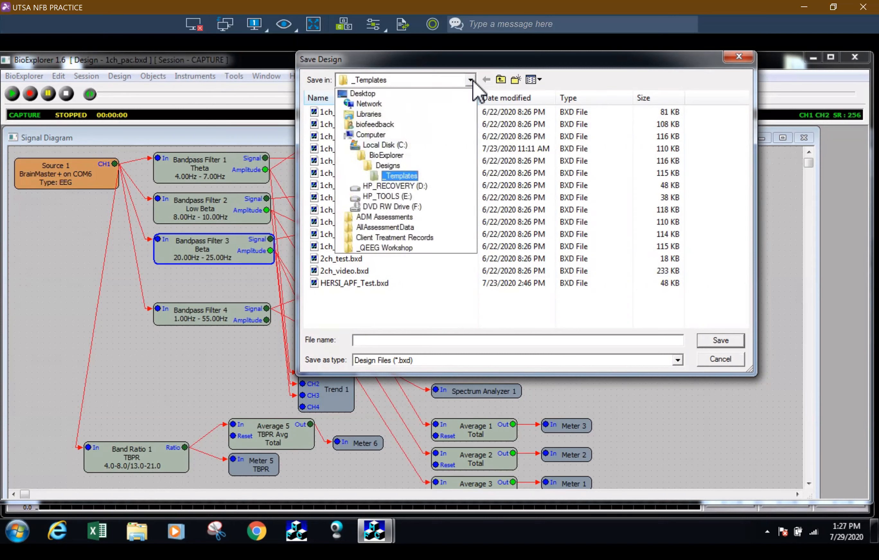
left_click(389, 166)
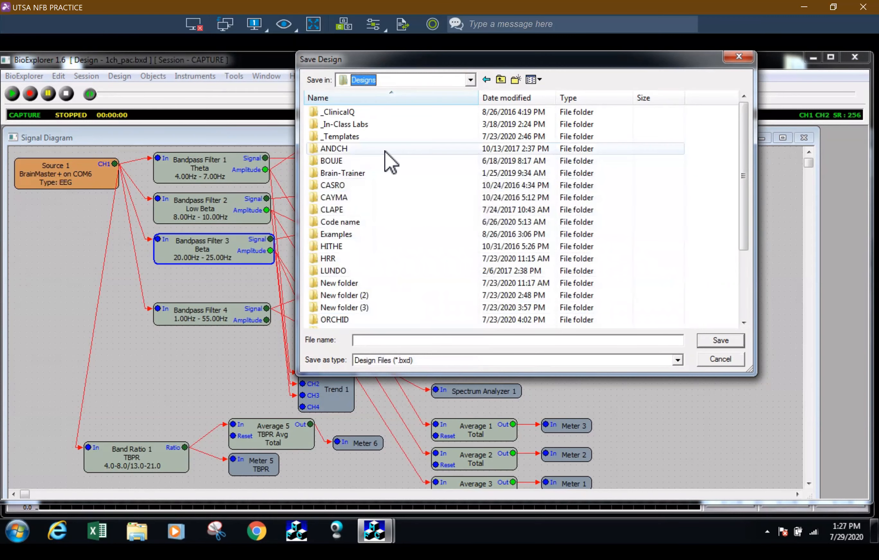
left_click(515, 79)
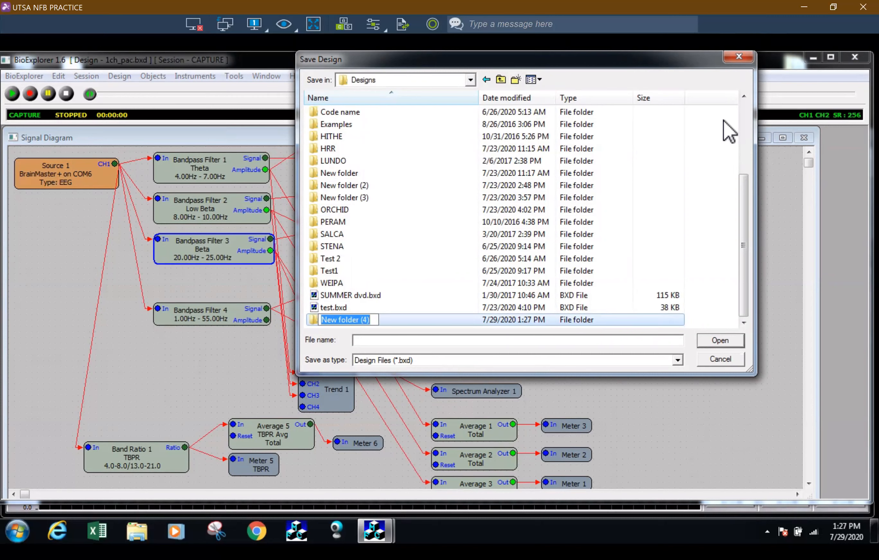
type("pow")
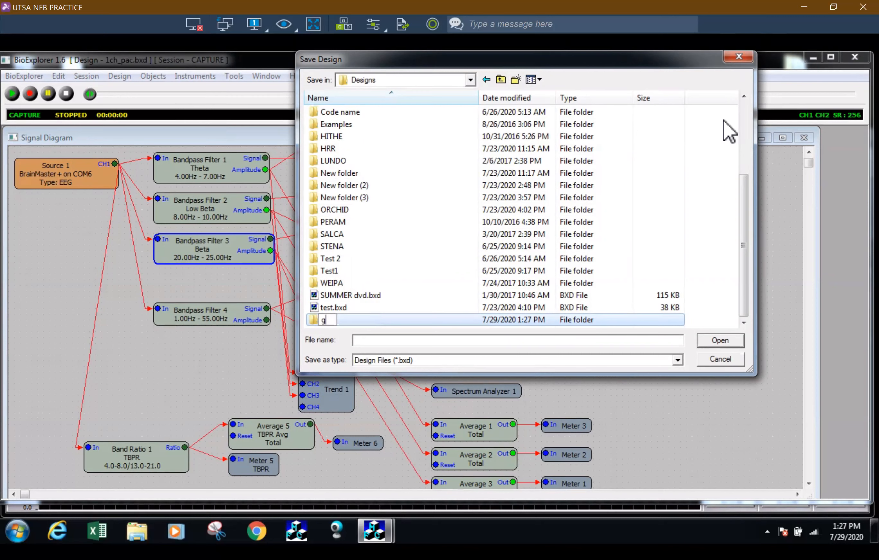
key("BackSpace")
key("BackSpace")
key("BackSpace")
type("GUEST")
key("Return")
Rename the GUEST folder as SMIJO.
right_click(359, 319)
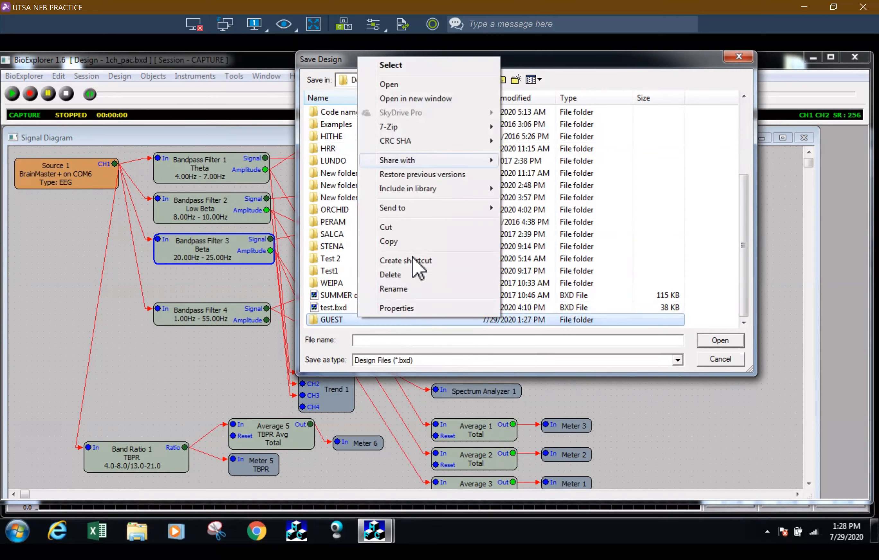
left_click(408, 289)
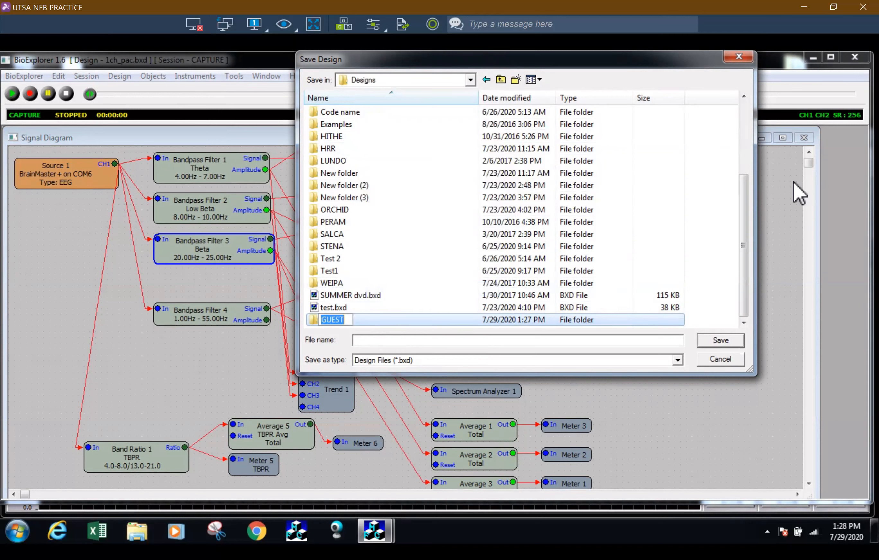
key("BackSpace")
type("SMIJO")
key("Return")
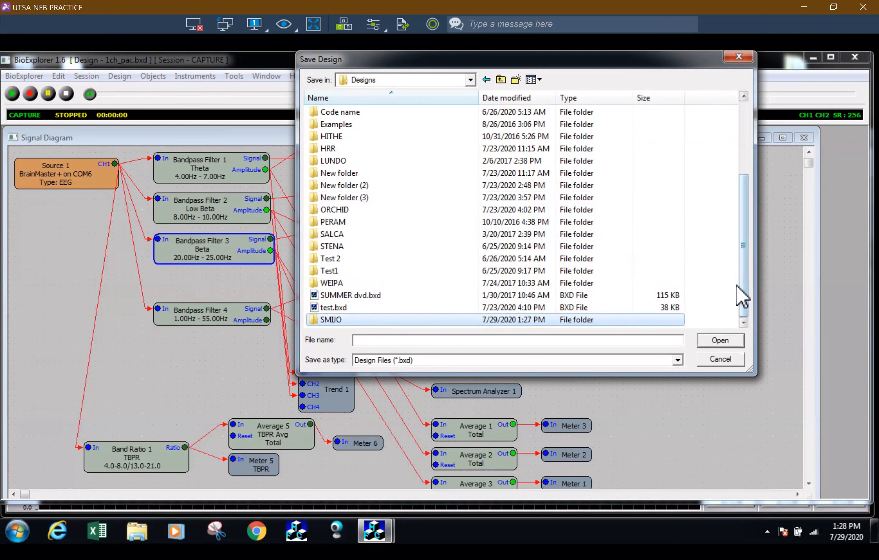
Save the modified design in the SMIJO folder as SMIJO_EO_1chPac.
double_click(342, 319)
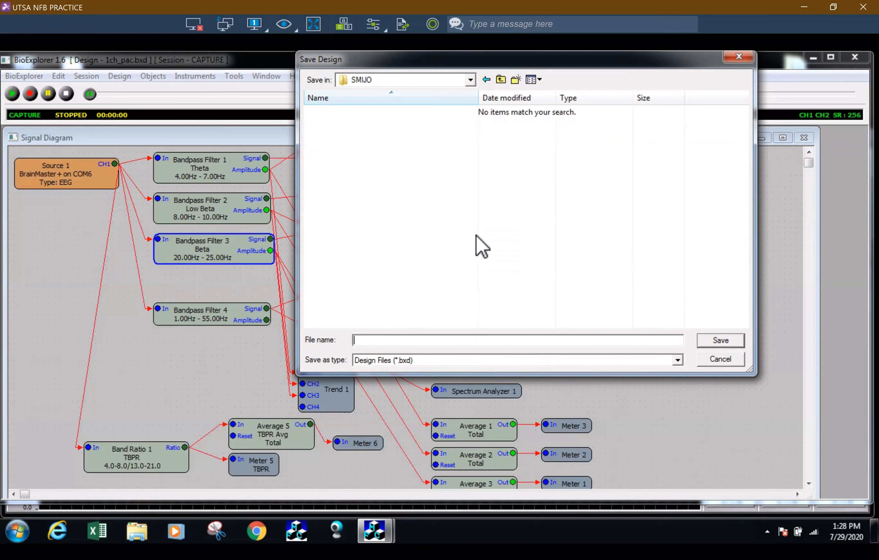
type("SMIJO_EO_i1chPac")
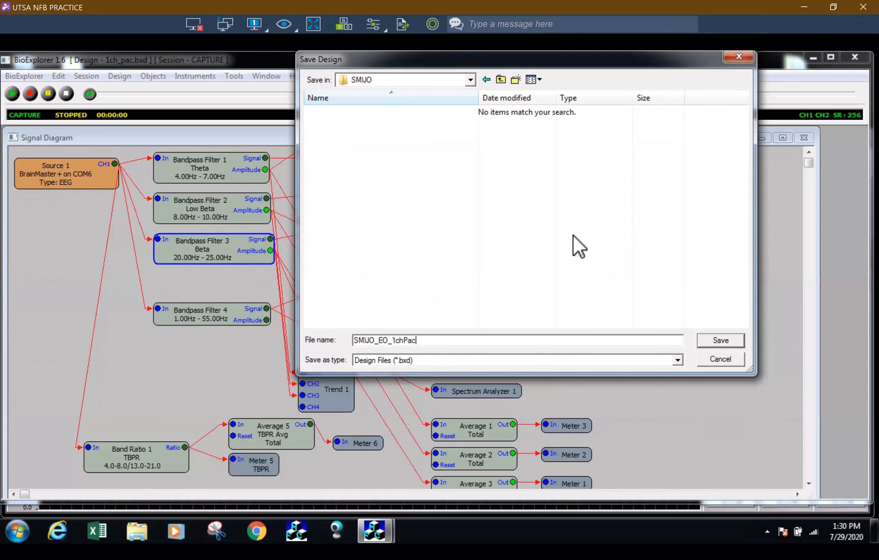
left_click(711, 340)
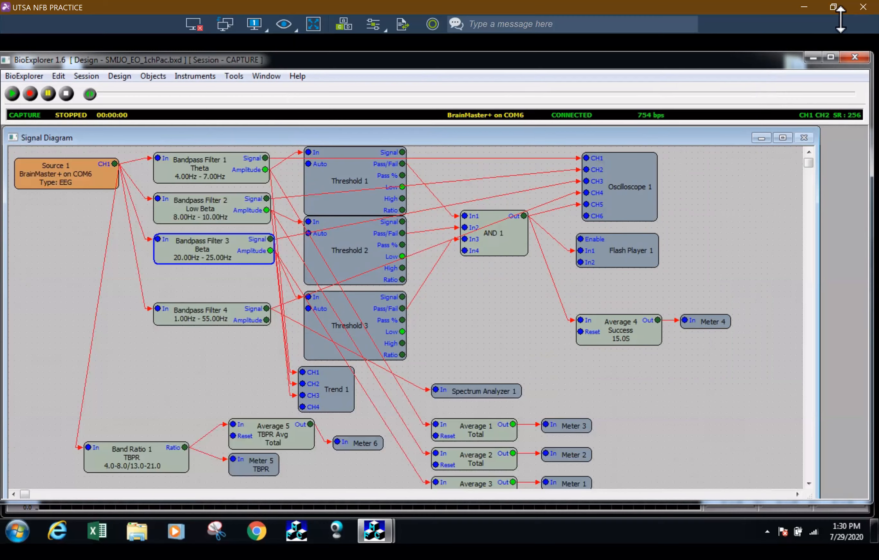
Close and relaunch BioExplorer, and start opening a design.
left_click(839, 57)
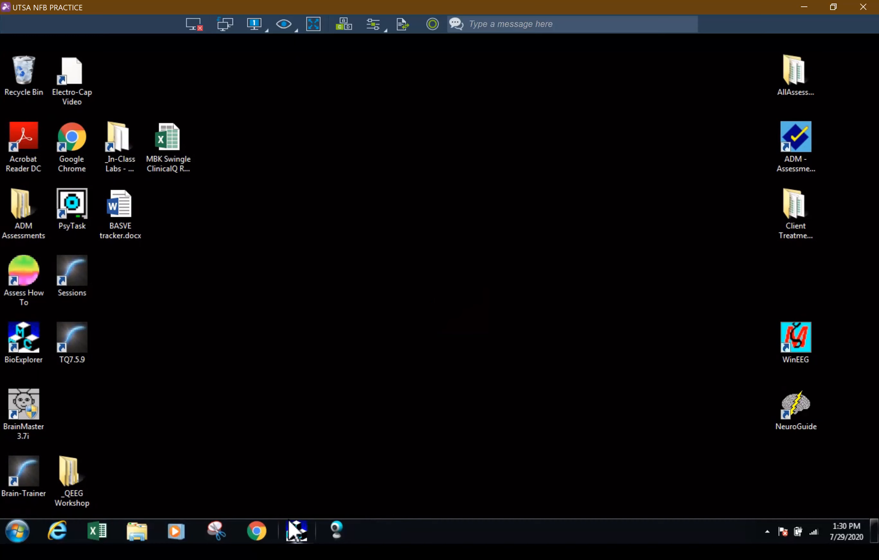
left_click(289, 530)
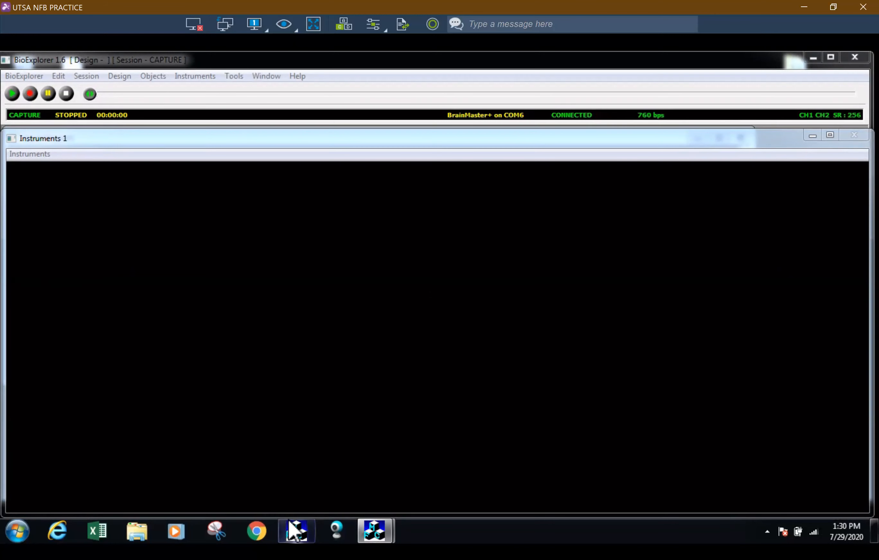
left_click(122, 75)
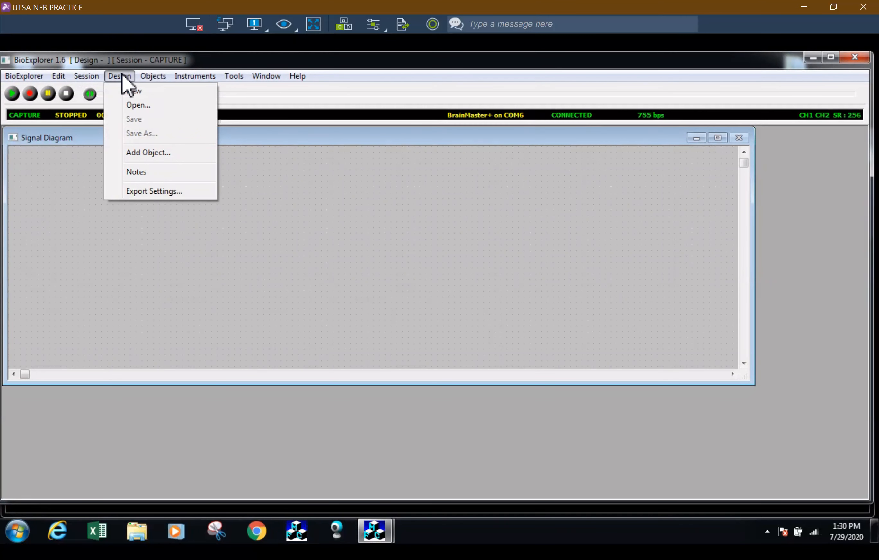
left_click(133, 107)
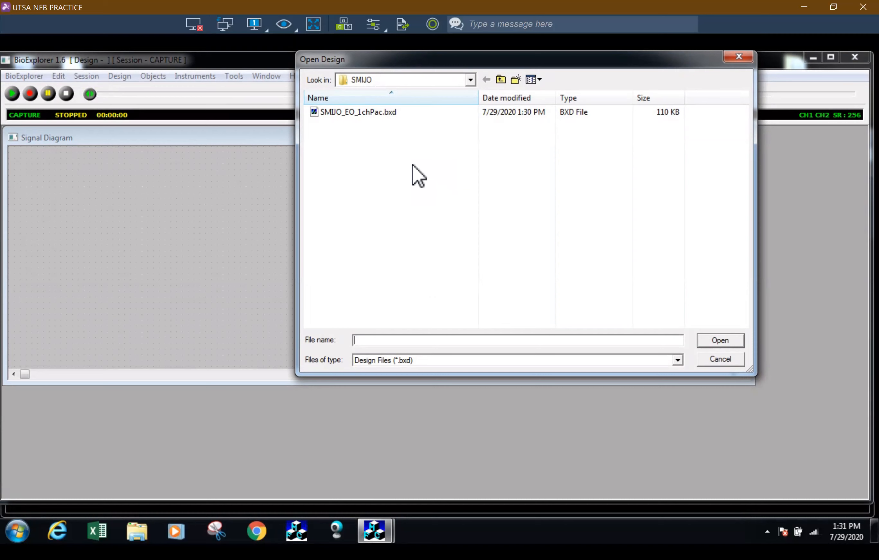
Open the 1ch_balloons.bxd template from the _Templates folder in Designs.
left_click(470, 81)
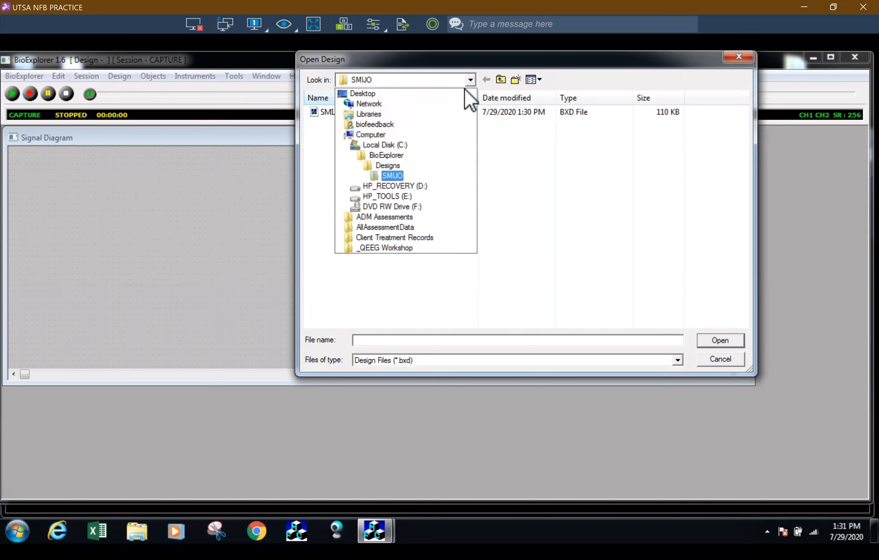
left_click(567, 231)
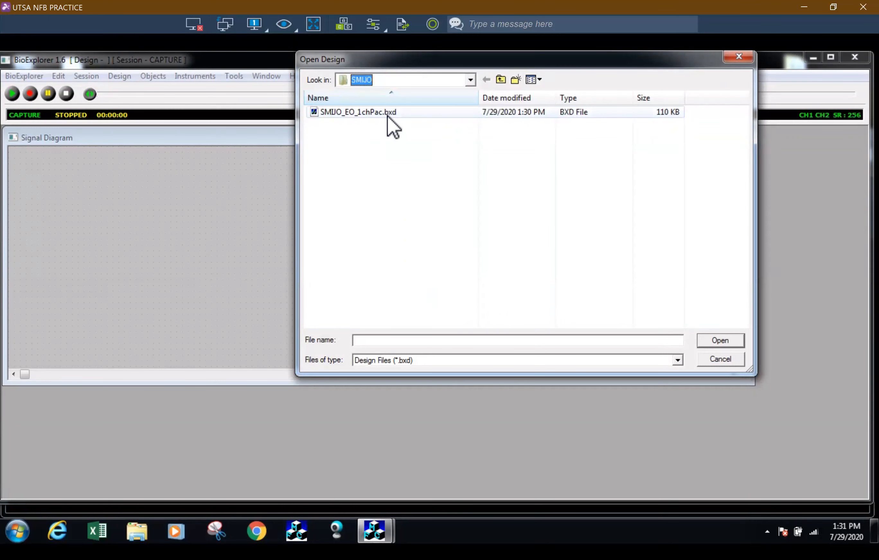
left_click(470, 80)
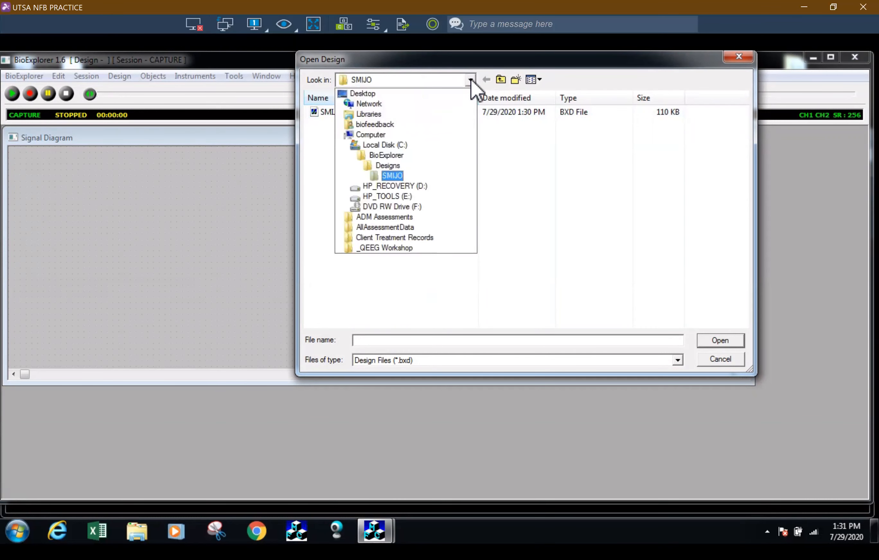
left_click(389, 167)
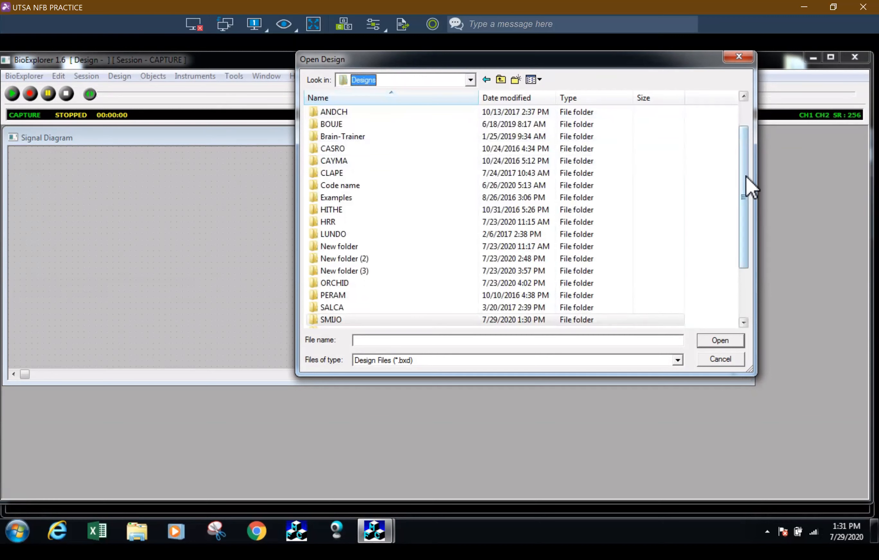
left_click_drag(748, 140, 746, 94)
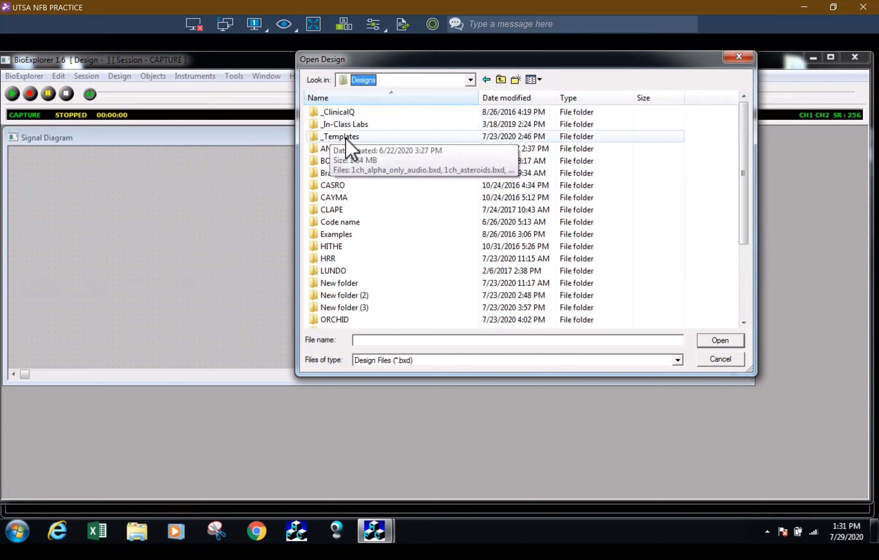
double_click(347, 138)
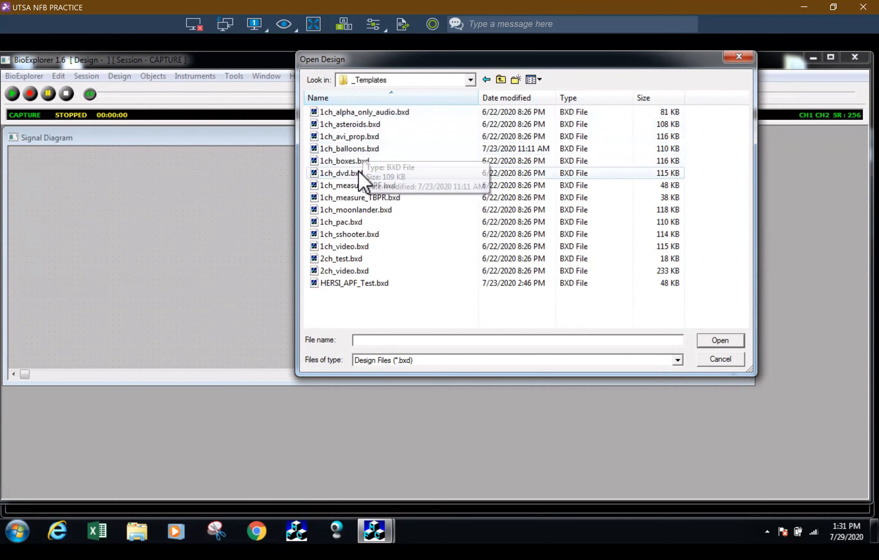
double_click(384, 148)
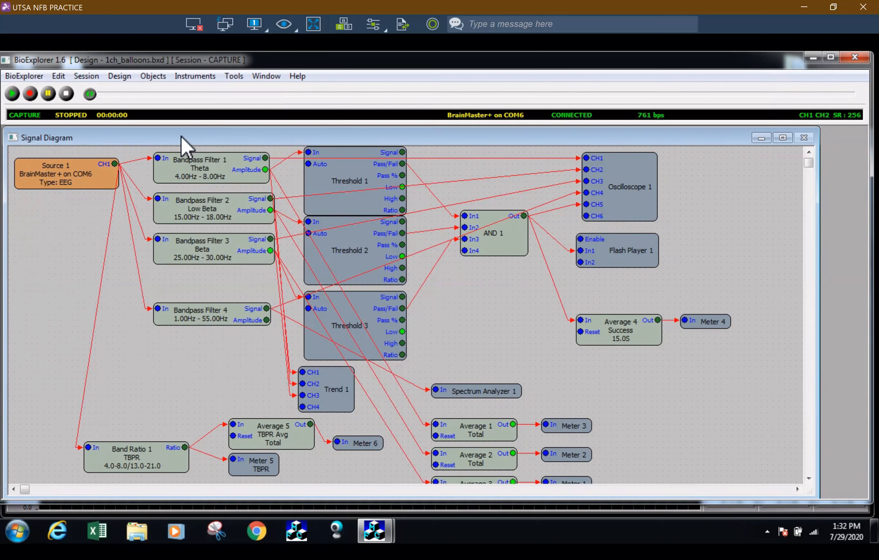
Start saving the balloons design under a new name and go to the SMIJO folder in Designs.
left_click(118, 76)
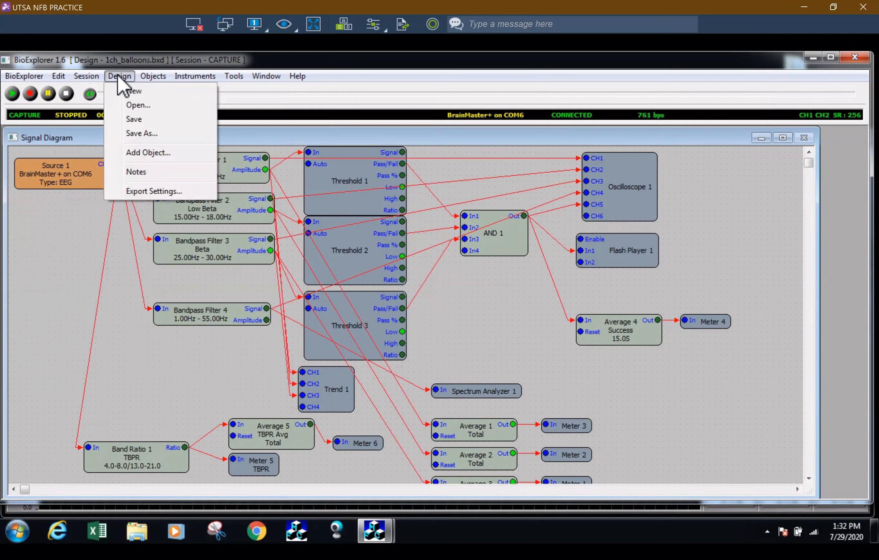
left_click(118, 123)
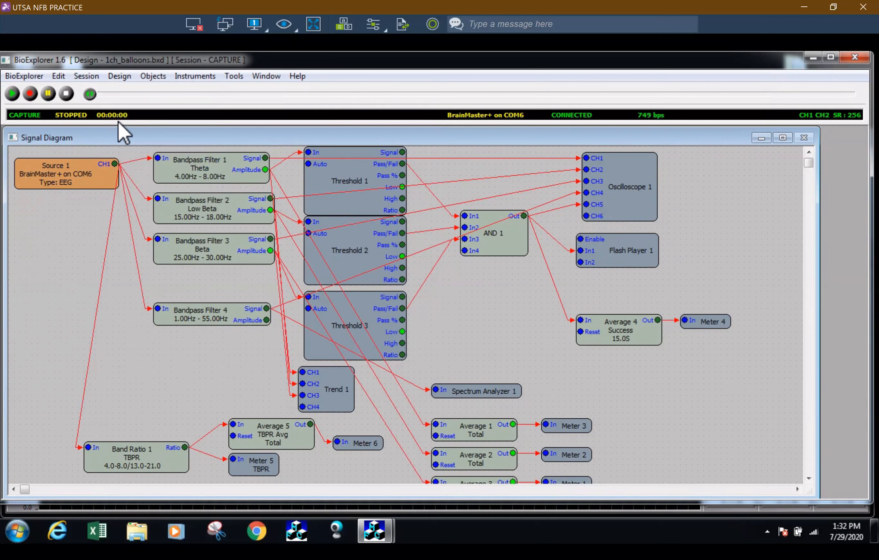
left_click(93, 74)
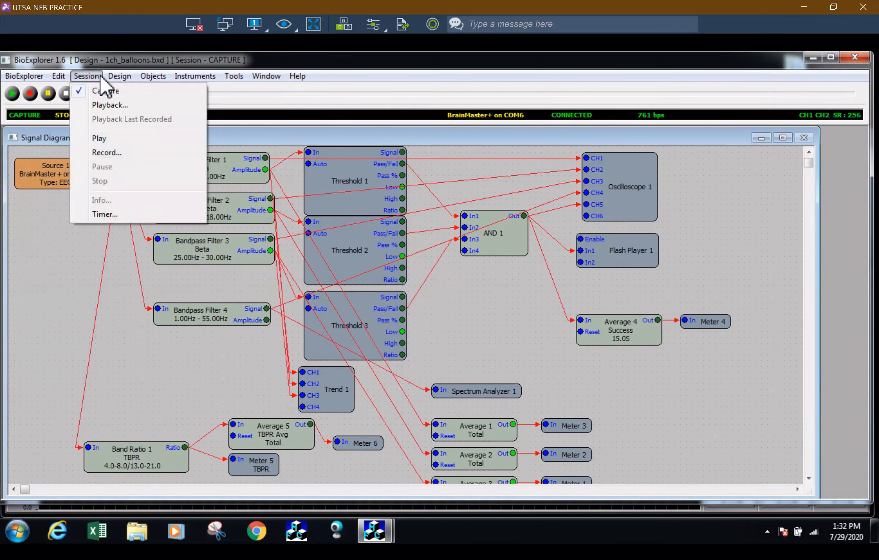
mouse_move(115, 78)
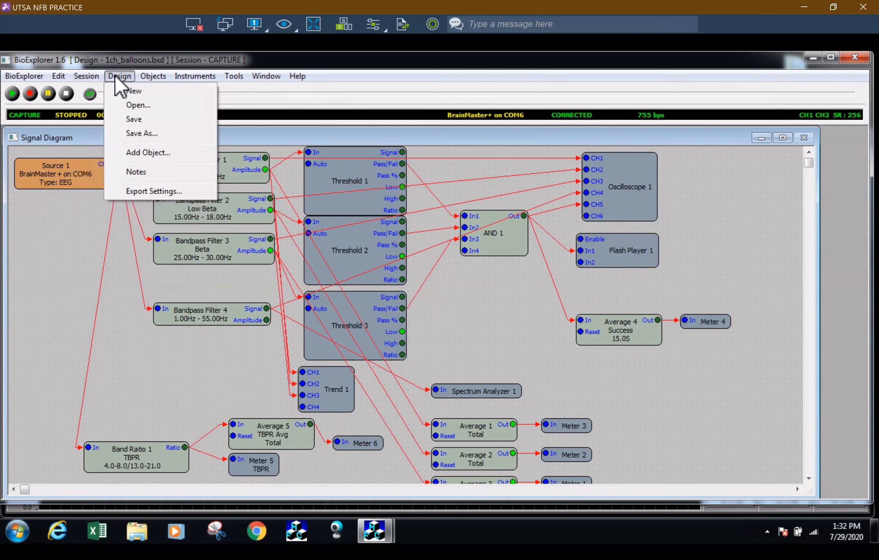
left_click(126, 134)
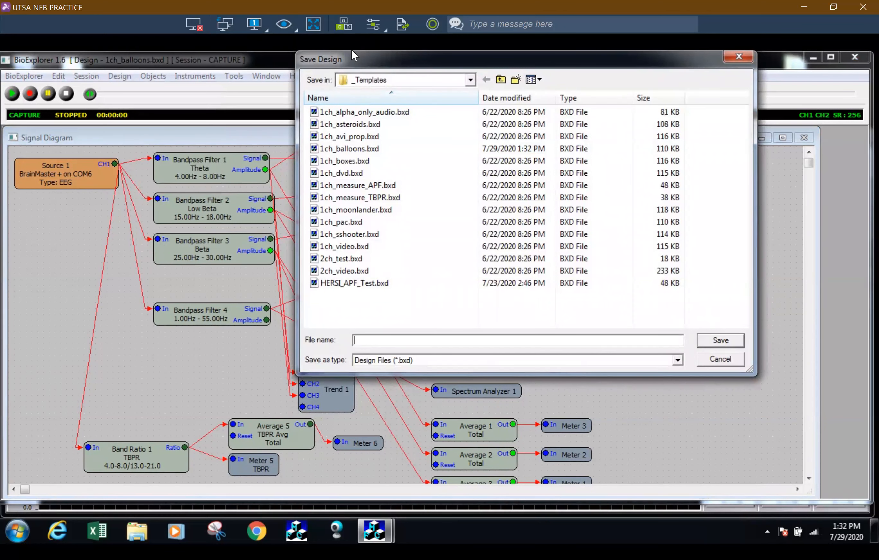
left_click(471, 81)
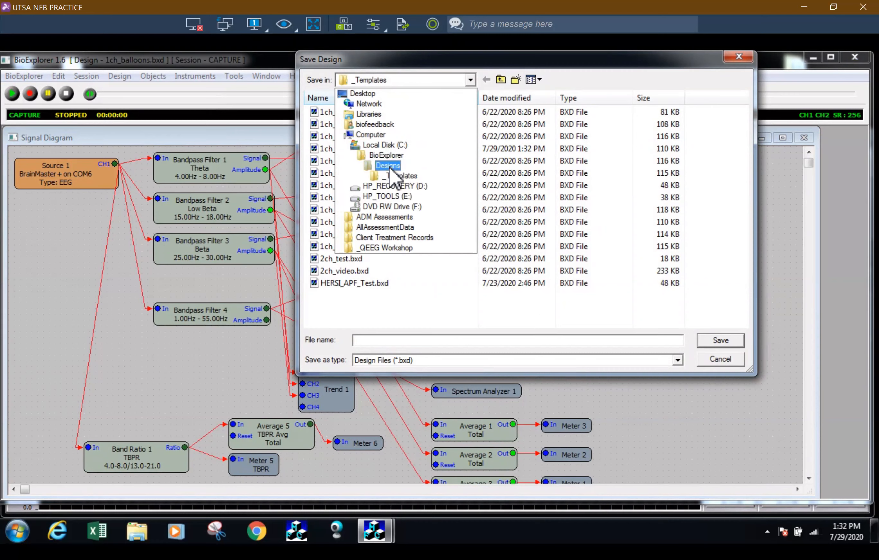
left_click(390, 167)
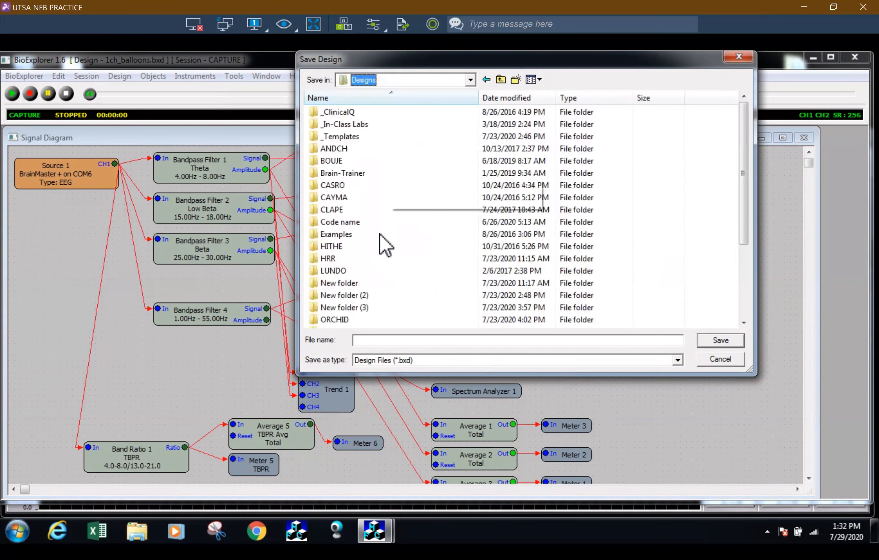
left_click(728, 170)
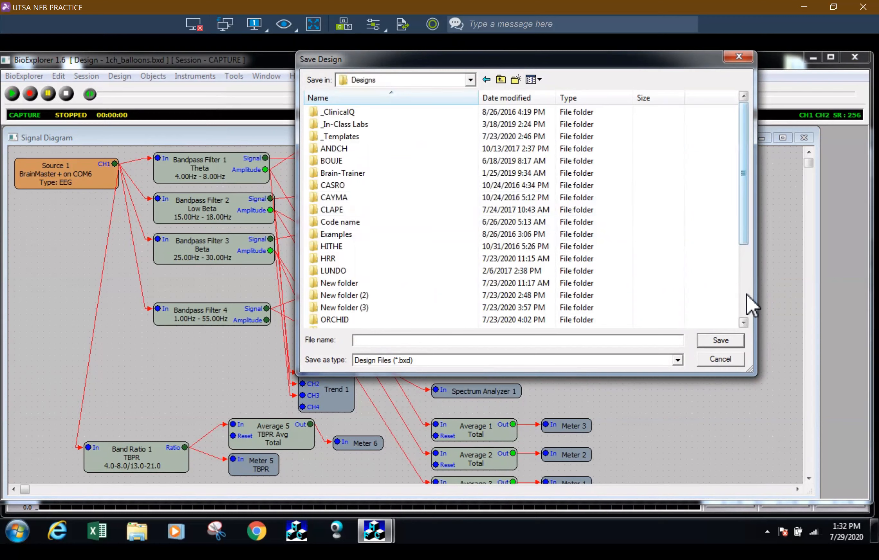
scroll(746, 321, "down", 2)
scroll(746, 321, "down", 2)
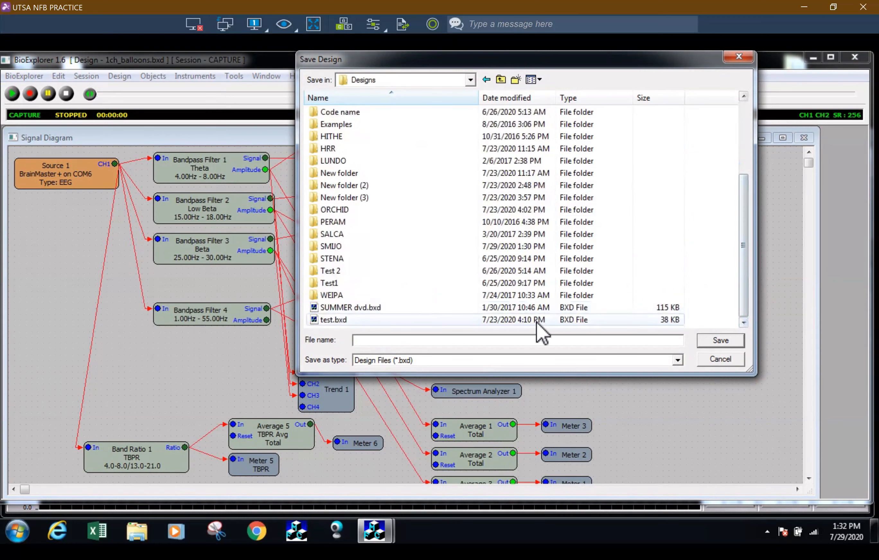
double_click(395, 244)
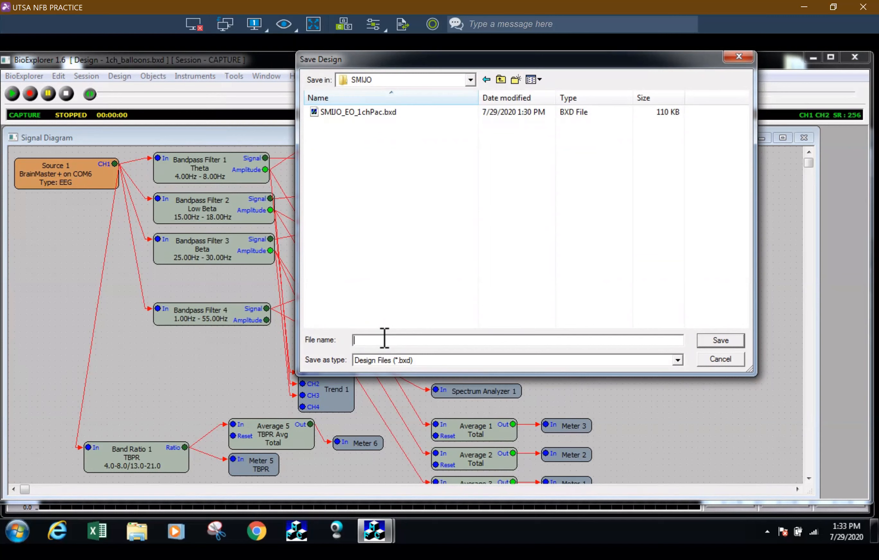
Save the design in the SMIJO folder as SMIJO_EO_balloons.
type("S")
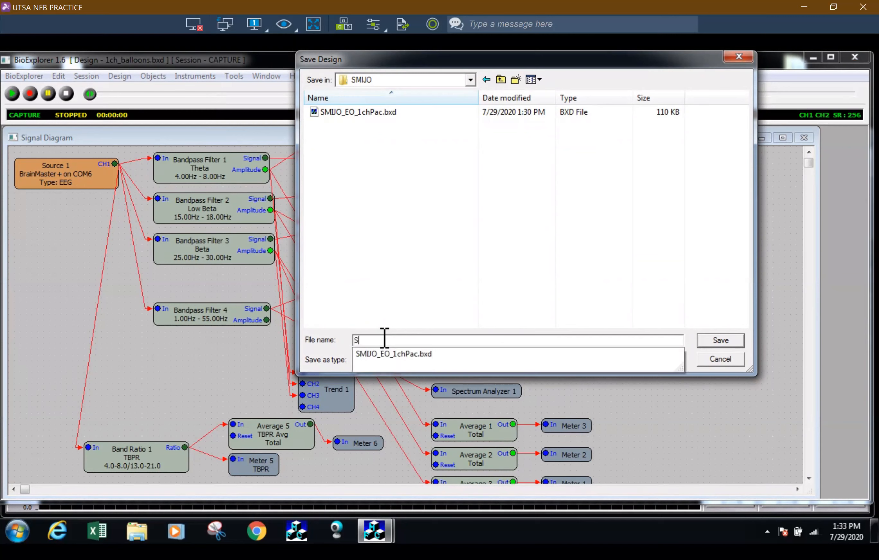
type("MIJO_EO_")
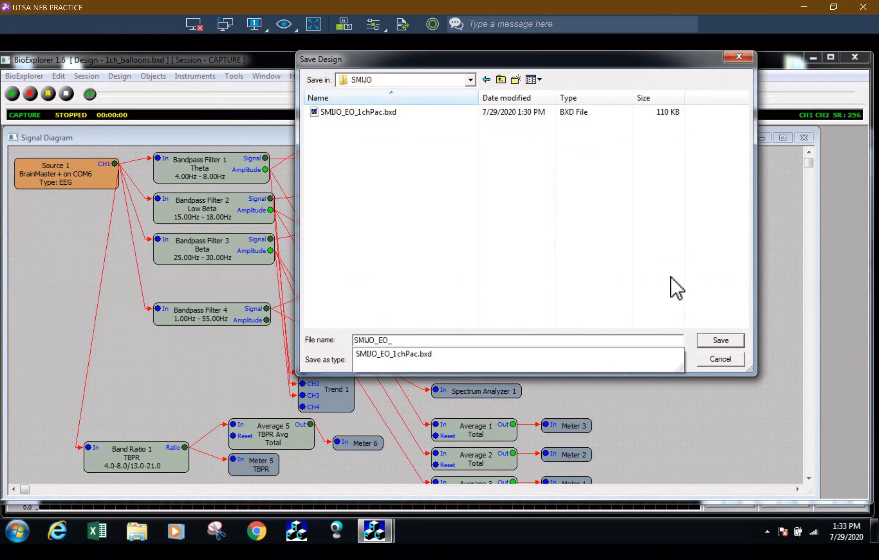
type("B")
key("BackSpace")
type("ball")
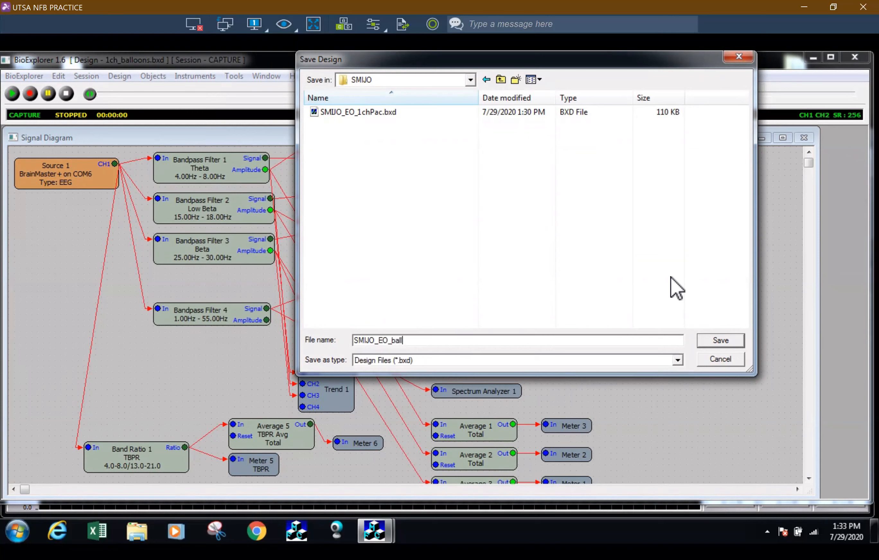
type("oon")
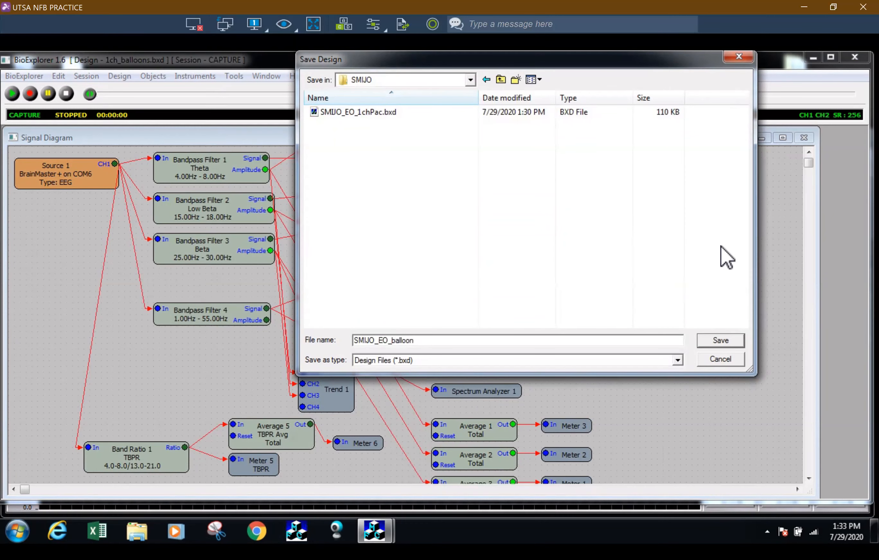
type("s")
left_click(726, 342)
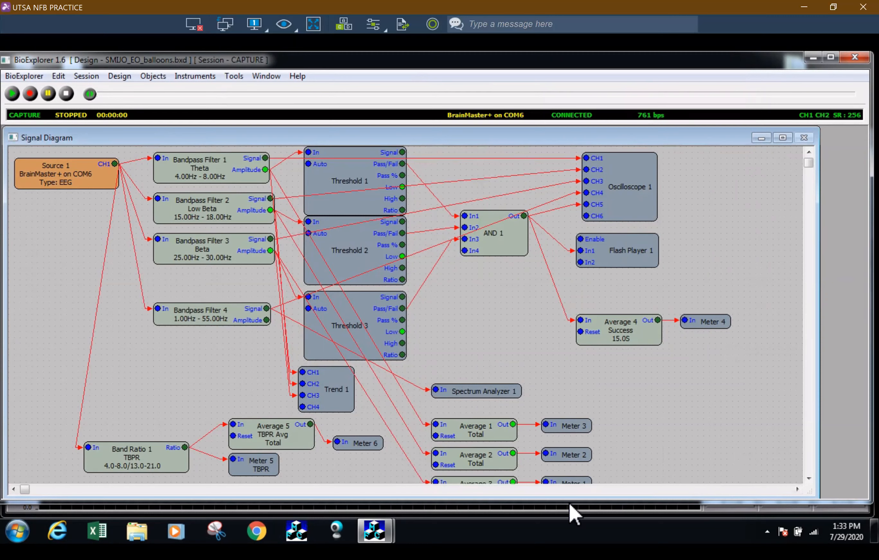
Shorten the main window to uncover the Balloon Invaders instruments and start recording a session, keeping the Session Files (*.bxs) type.
left_click_drag(568, 502, 582, 144)
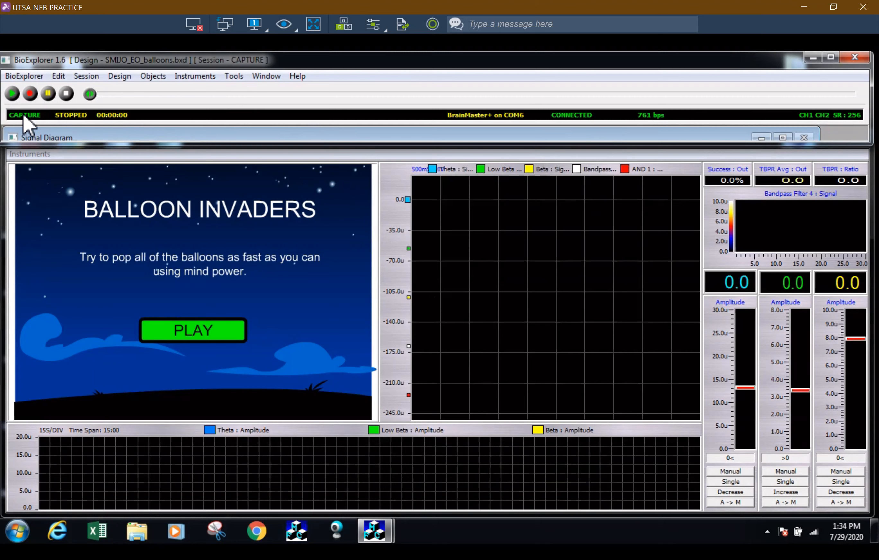
left_click(28, 99)
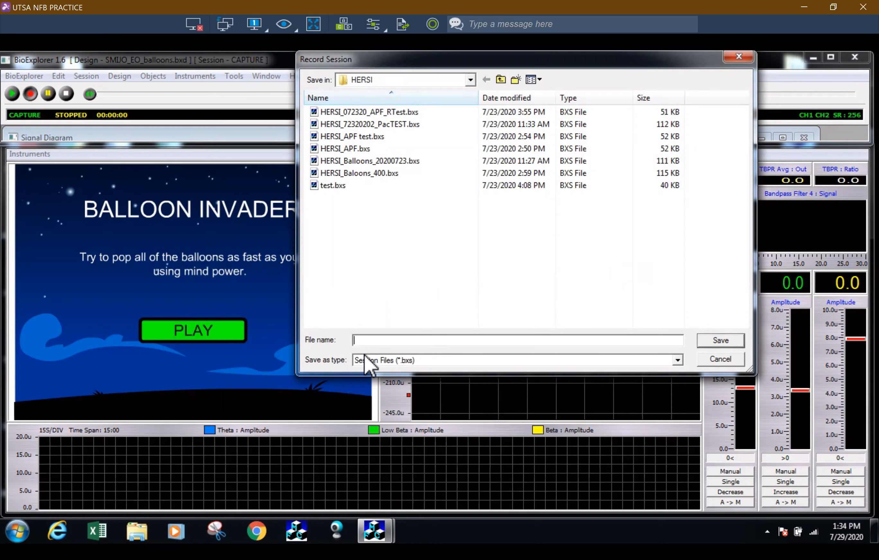
left_click(415, 365)
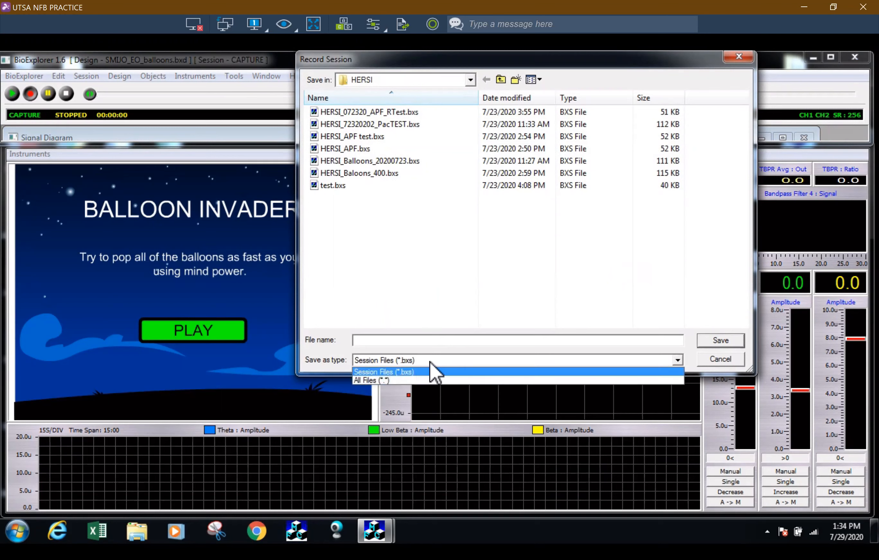
left_click(430, 363)
left_click(446, 302)
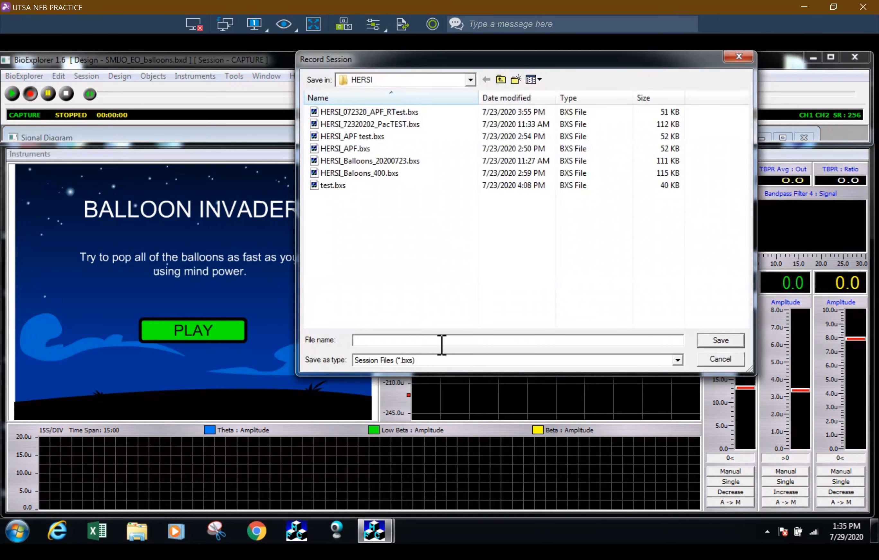
Choose the SMIJO folder inside BioExplorer's Designs folder as the save location for the session recording.
left_click(470, 80)
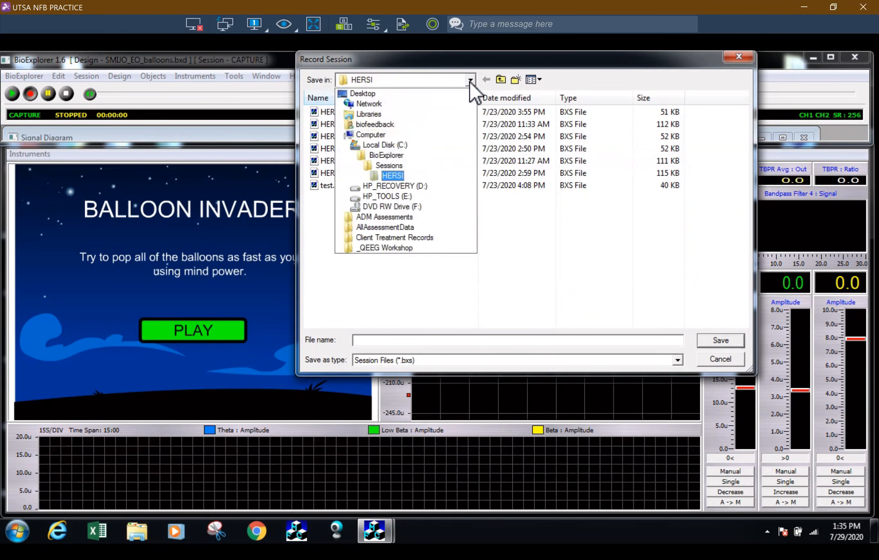
left_click(401, 156)
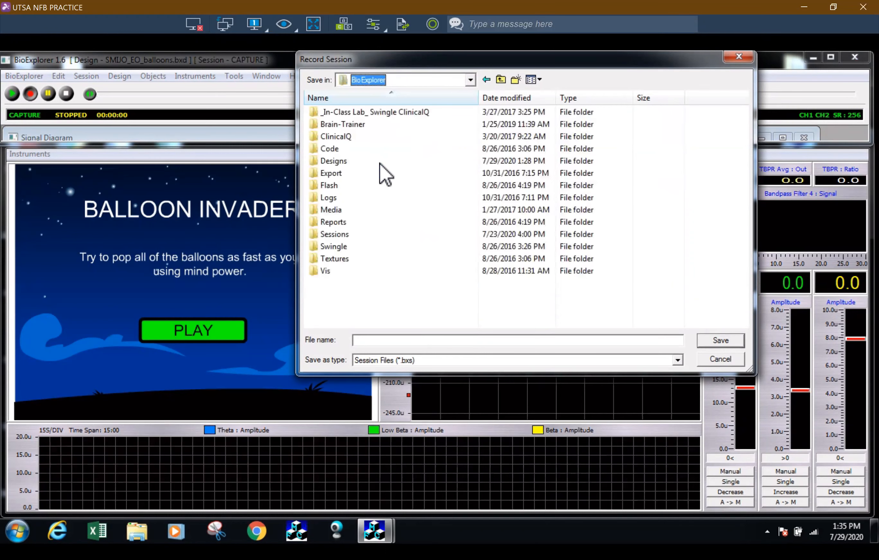
double_click(355, 165)
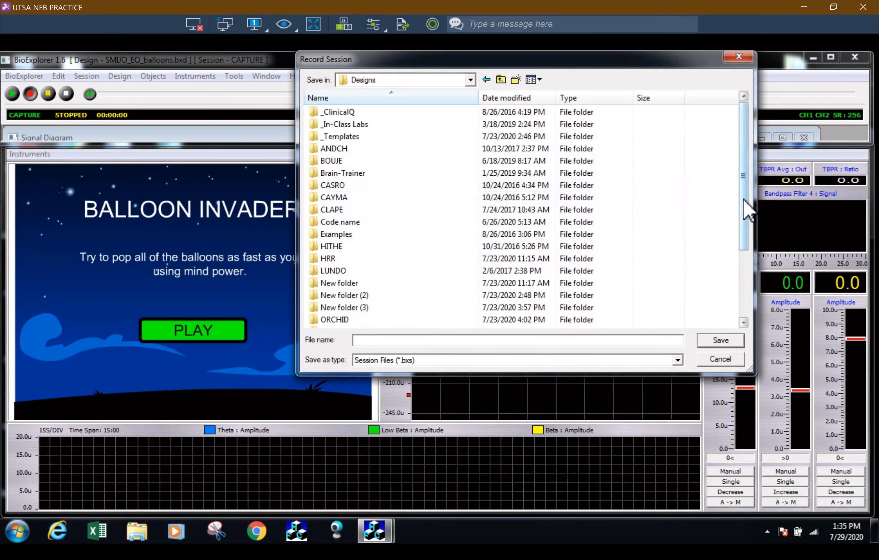
left_click_drag(747, 210, 744, 315)
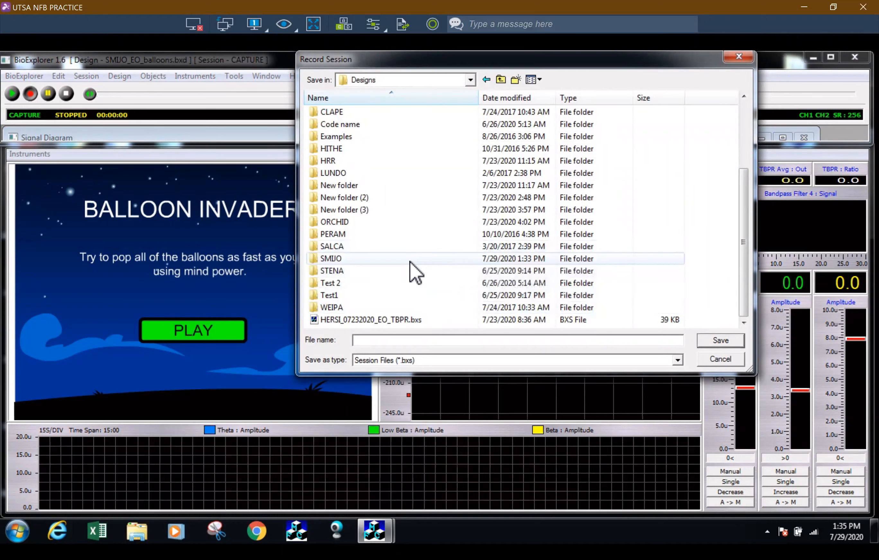
double_click(410, 261)
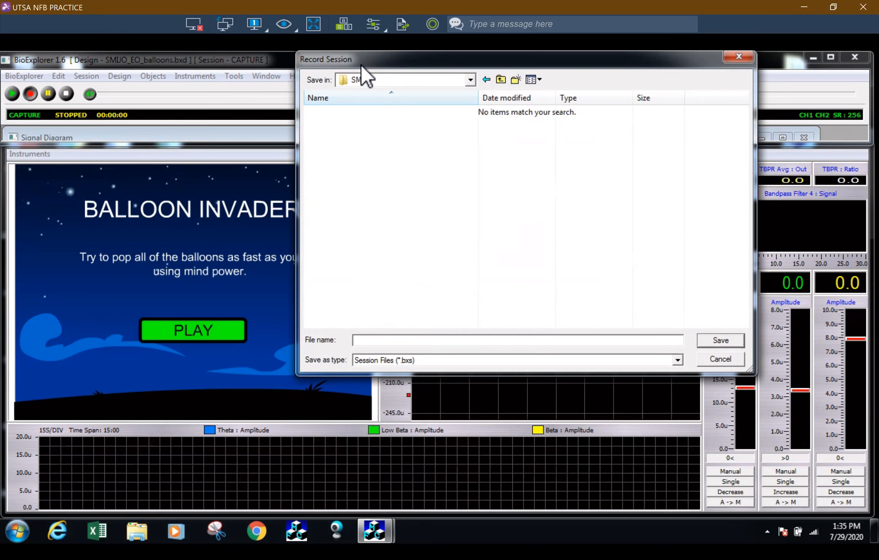
List all file types in the SMIJO designs folder while recording a session, and examine which design files it holds.
left_click(387, 80)
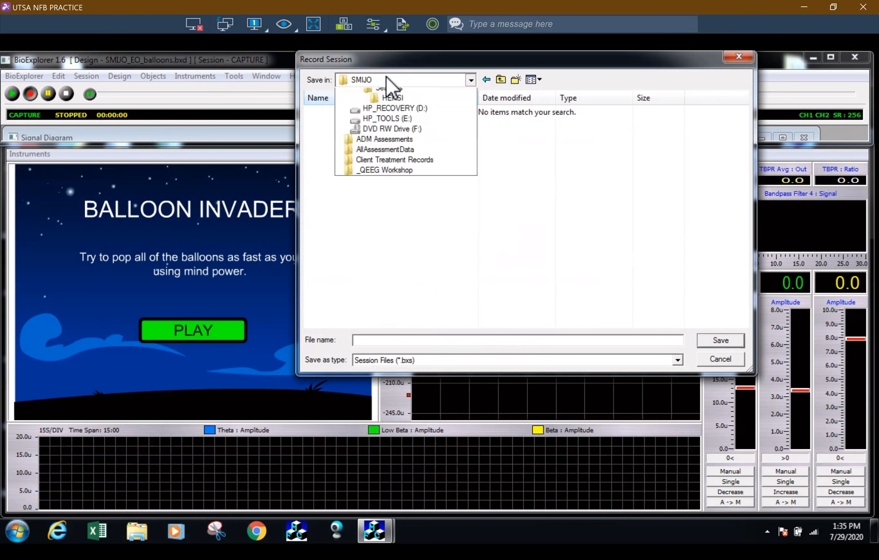
left_click(568, 265)
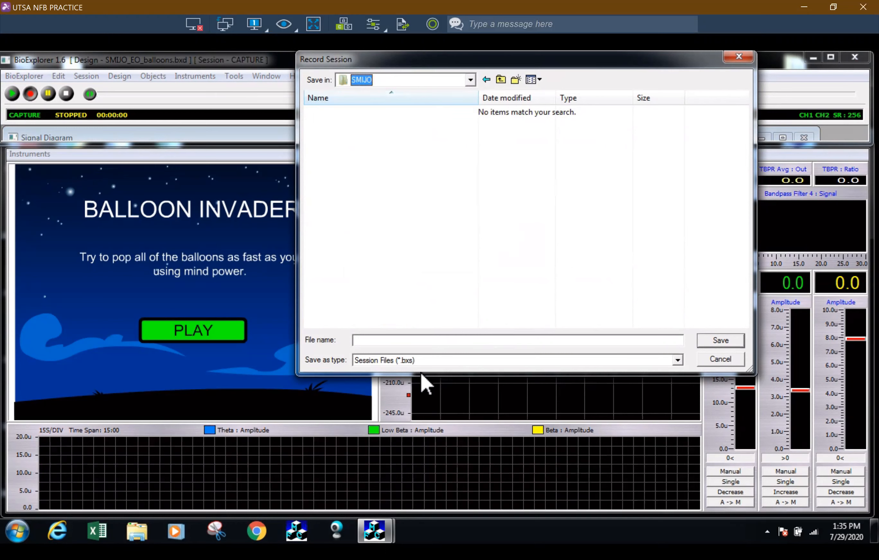
left_click(443, 361)
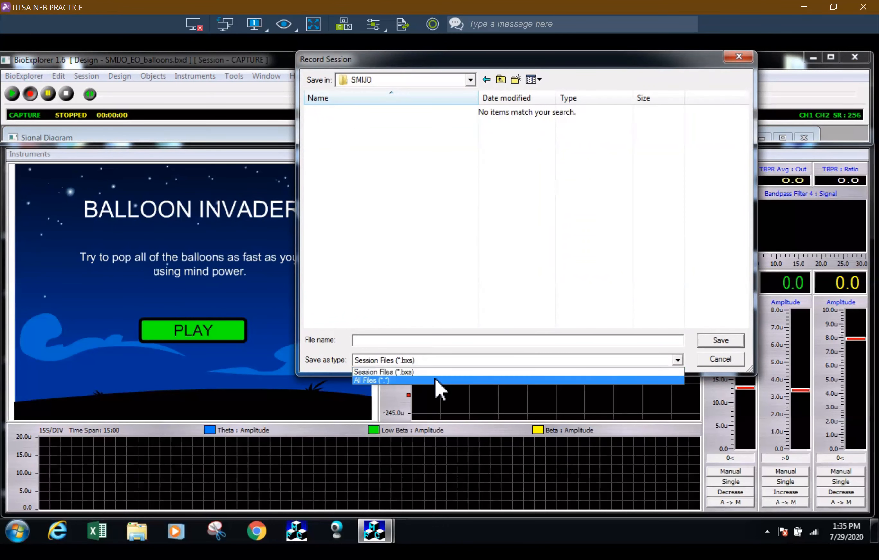
left_click(437, 381)
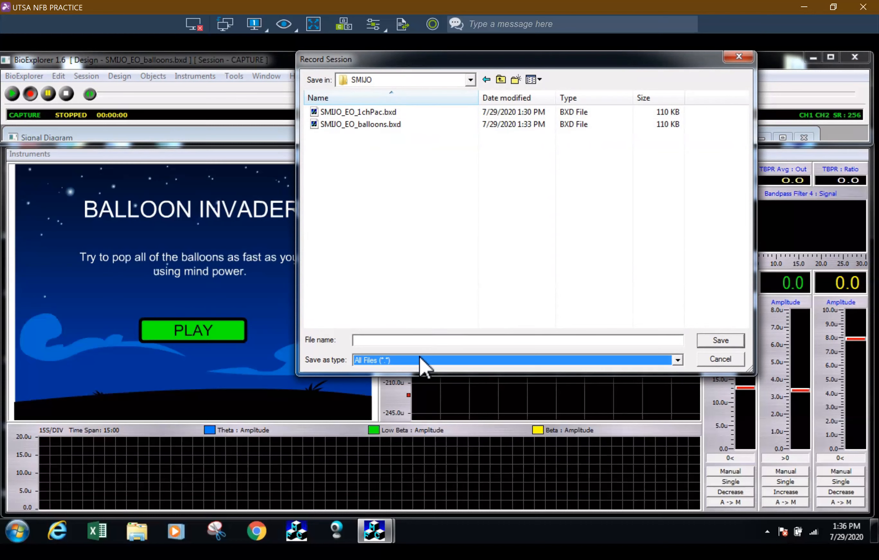
left_click(591, 360)
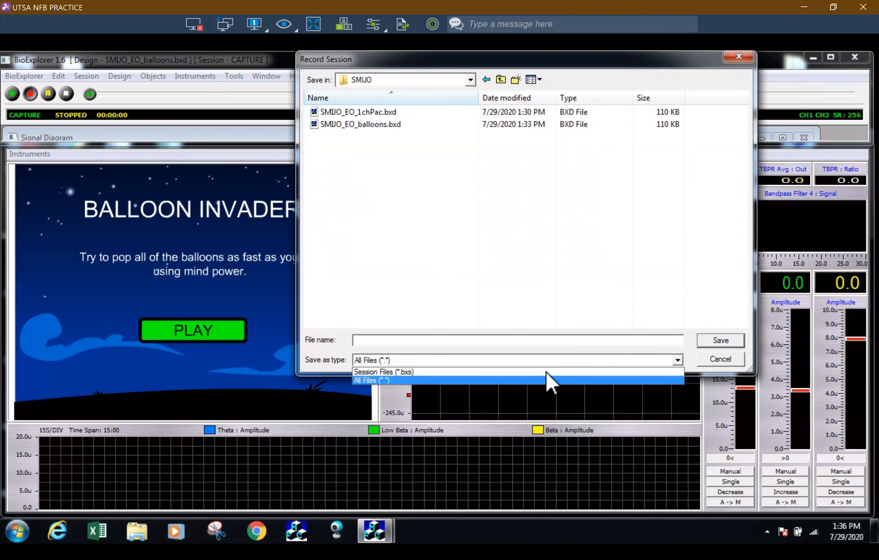
left_click(539, 381)
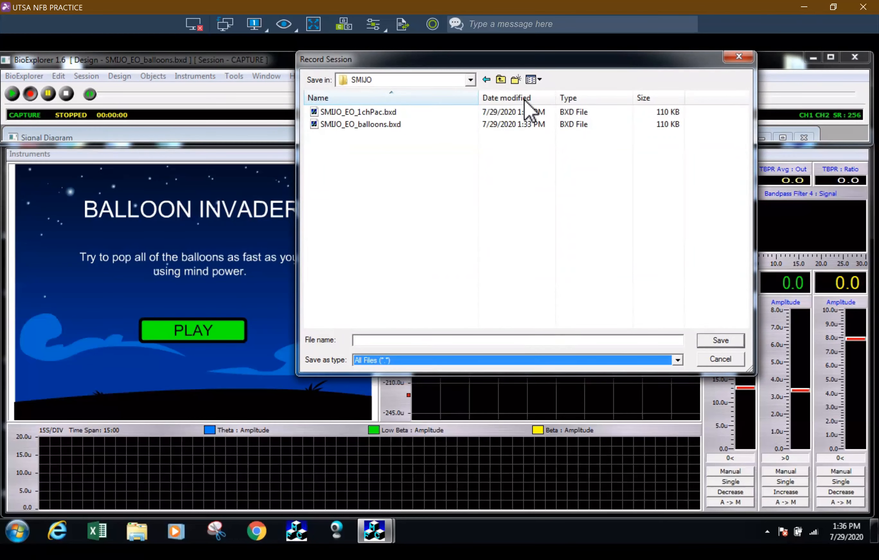
Go to the Sessions folder inside BioExplorer and create a new folder named SMIJO there.
left_click(470, 80)
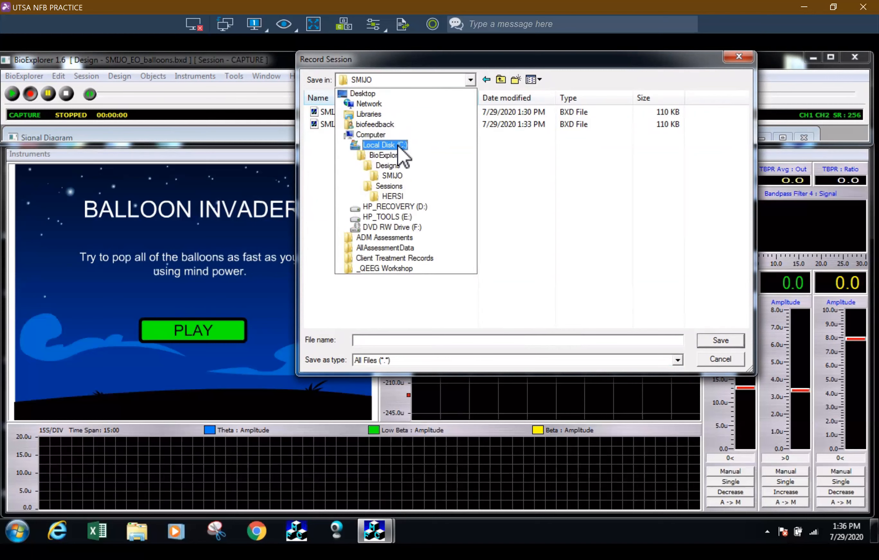
left_click(385, 157)
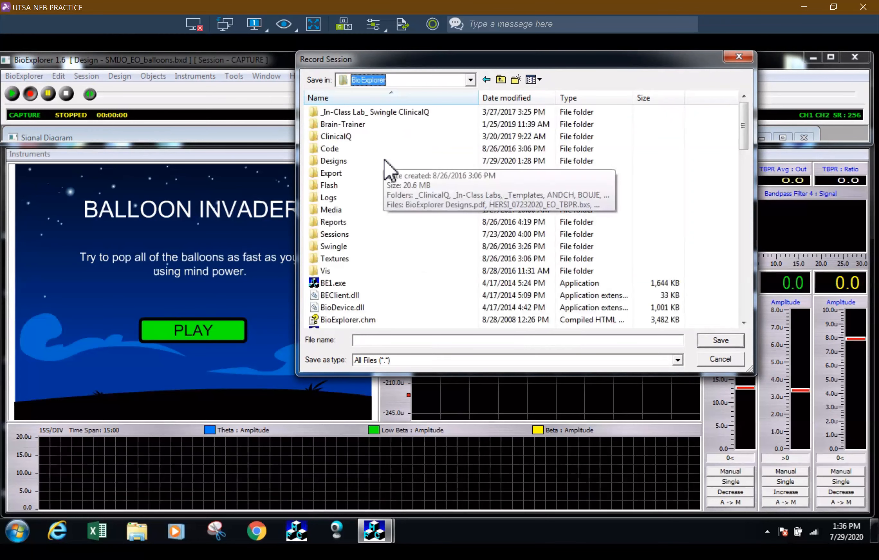
double_click(337, 238)
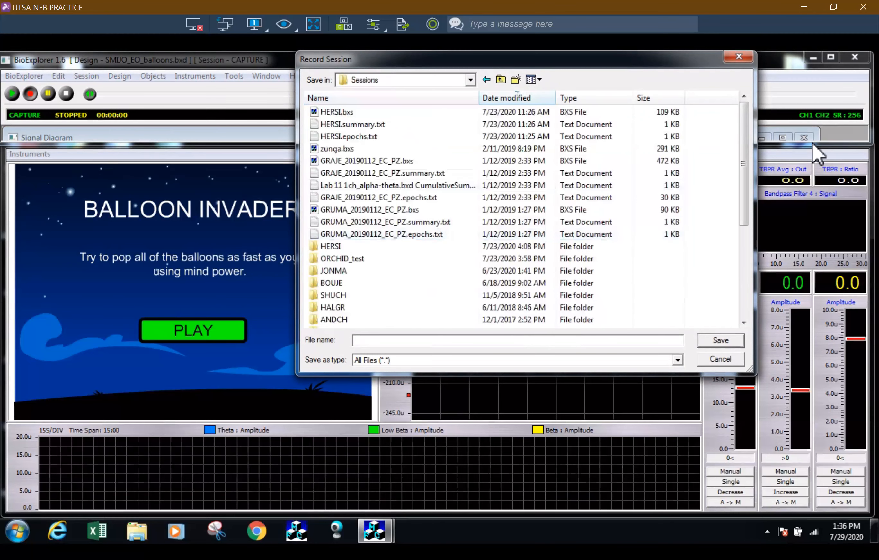
left_click_drag(743, 156, 740, 259)
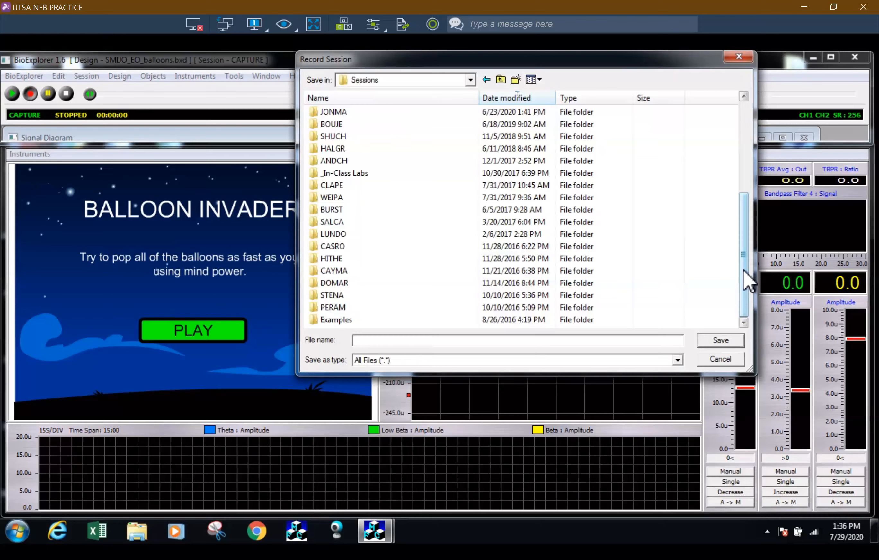
left_click(514, 84)
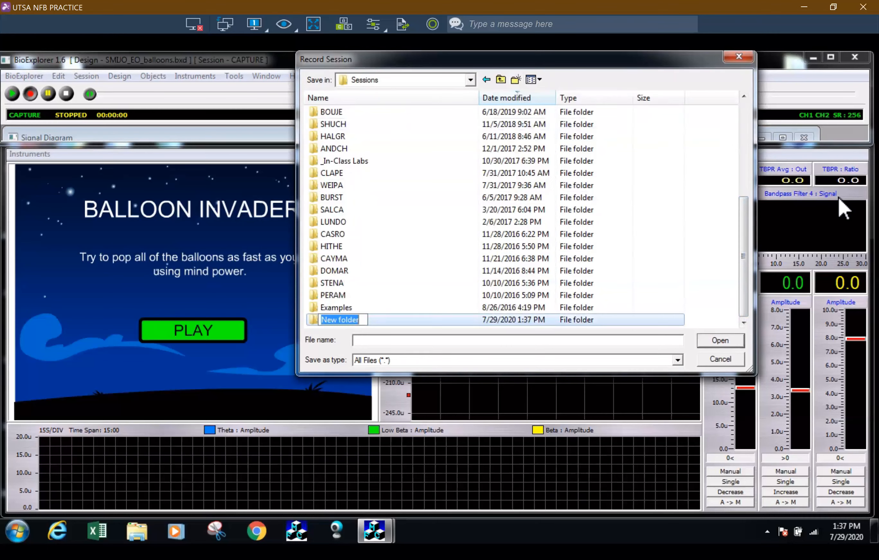
type("SMIJO")
key("Return")
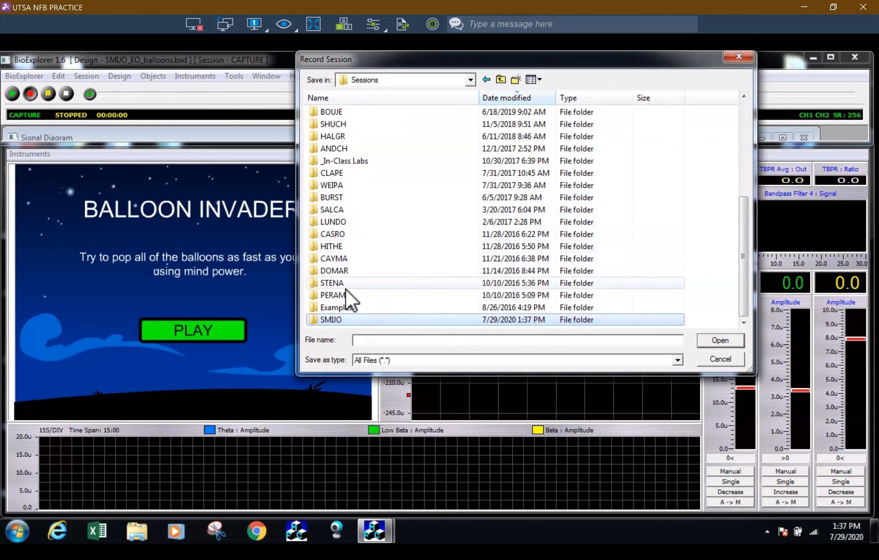
Open the HITHE sessions folder, limit the file type to Session Files (*.bxs), and examine how earlier recordings are named.
double_click(355, 246)
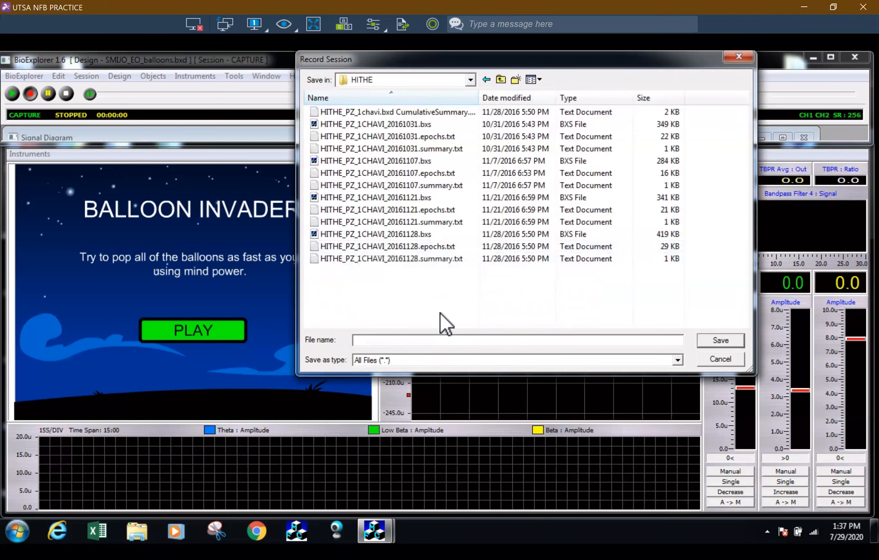
left_click(400, 359)
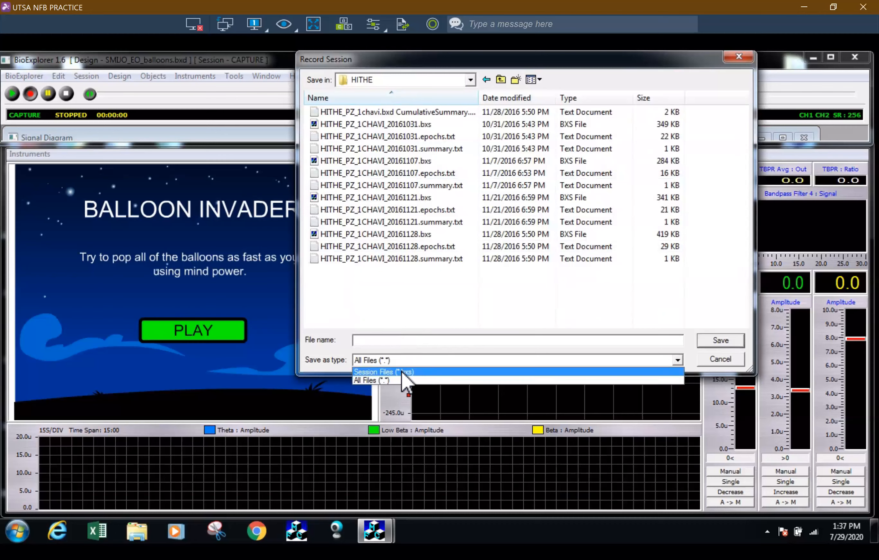
left_click(400, 372)
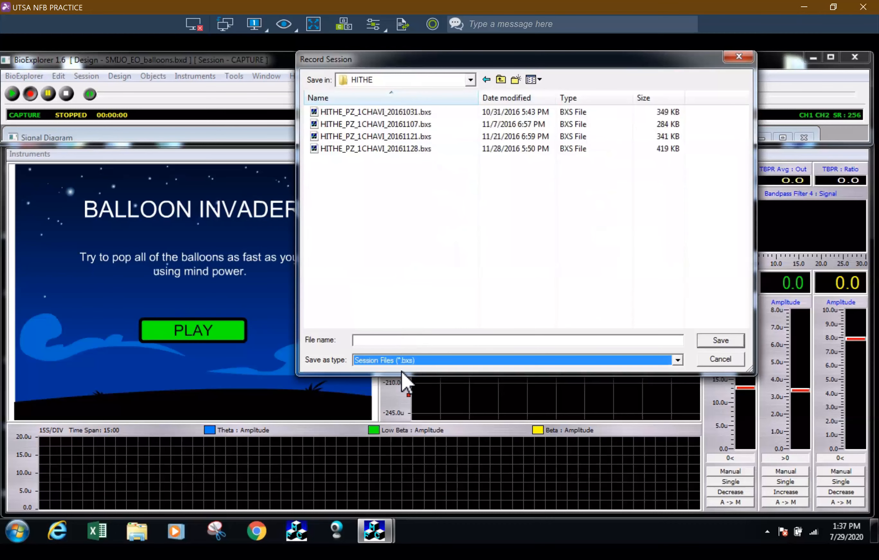
left_click(420, 270)
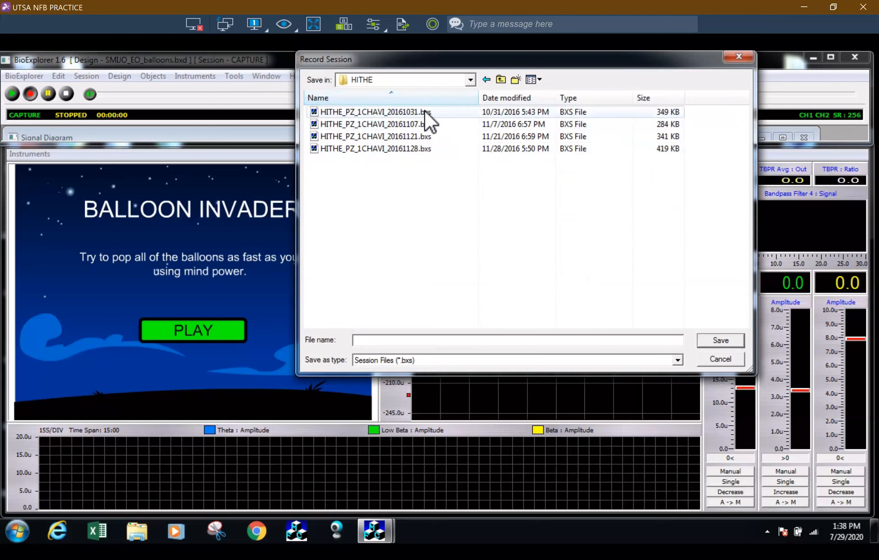
Return to the Sessions folder, sort its contents by name, and open the SMIJO folder as the save location.
left_click(501, 82)
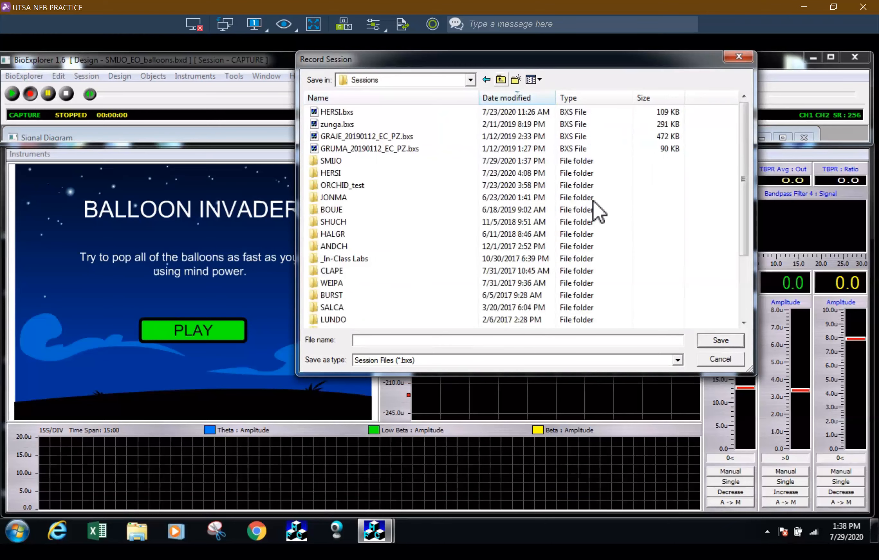
left_click_drag(744, 153, 739, 318)
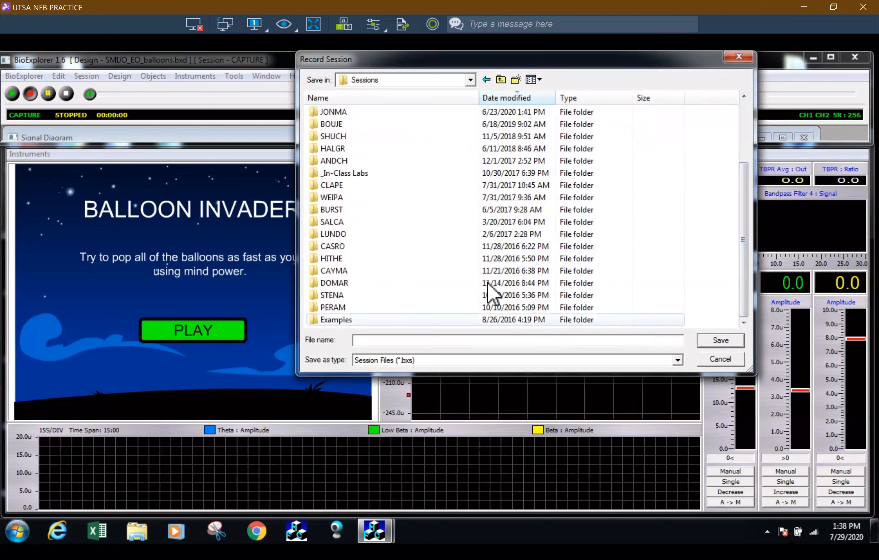
mouse_move(453, 270)
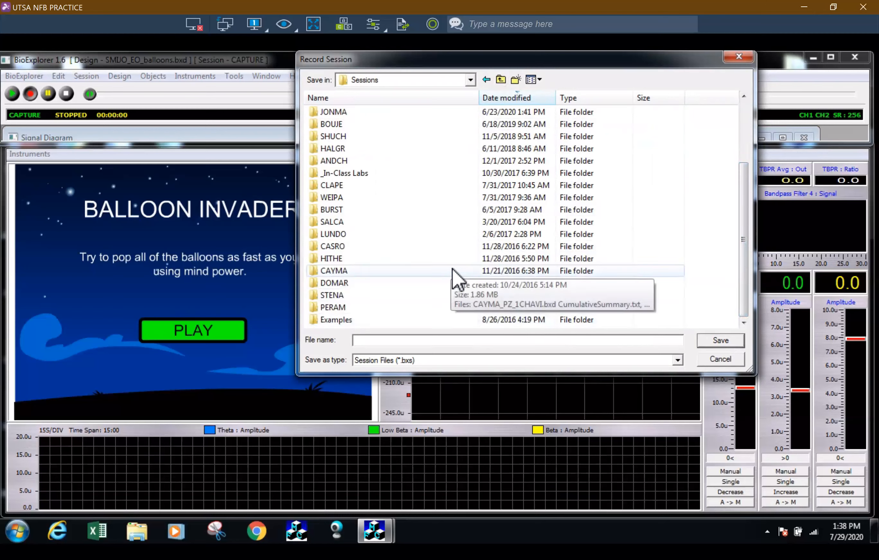
left_click(452, 269)
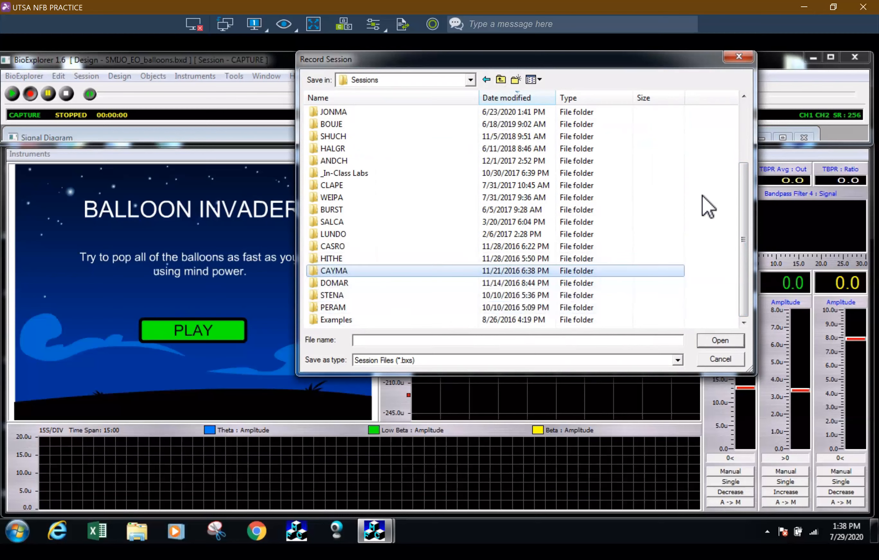
left_click(737, 247)
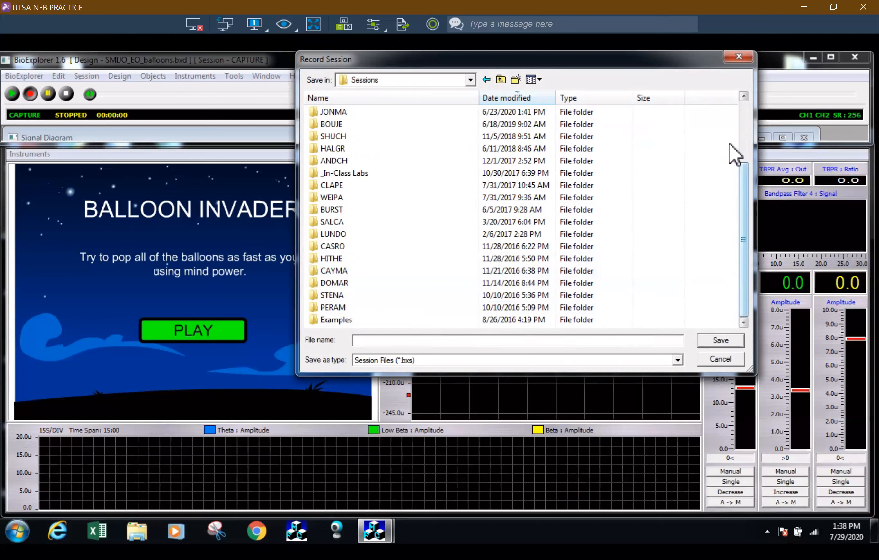
left_click(409, 99)
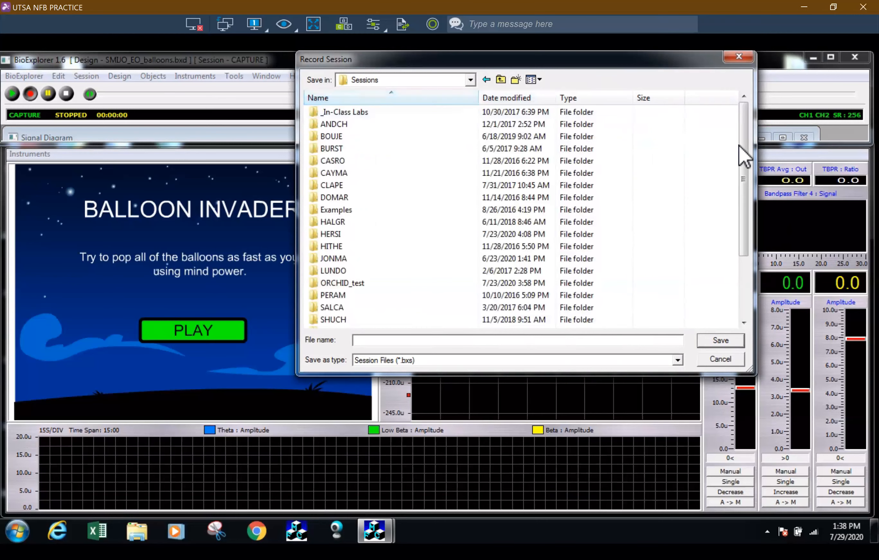
scroll(736, 312, "down", 3)
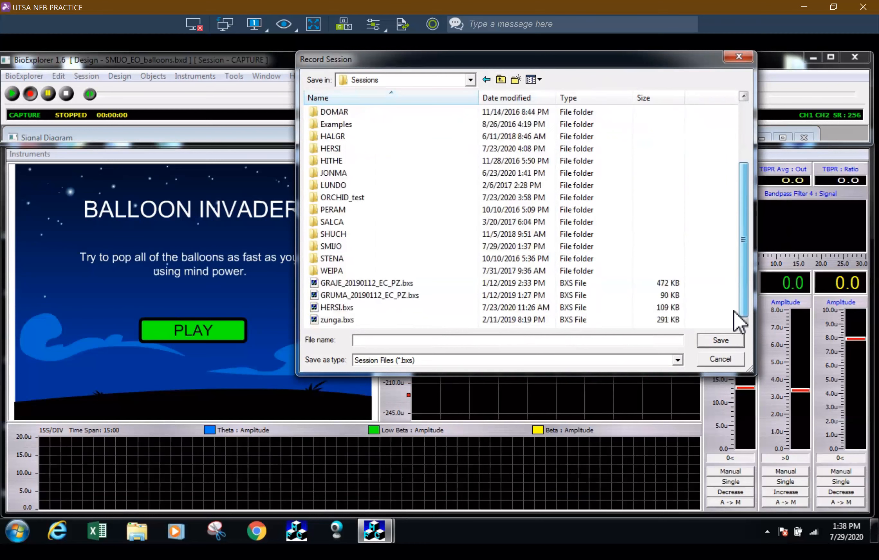
double_click(329, 245)
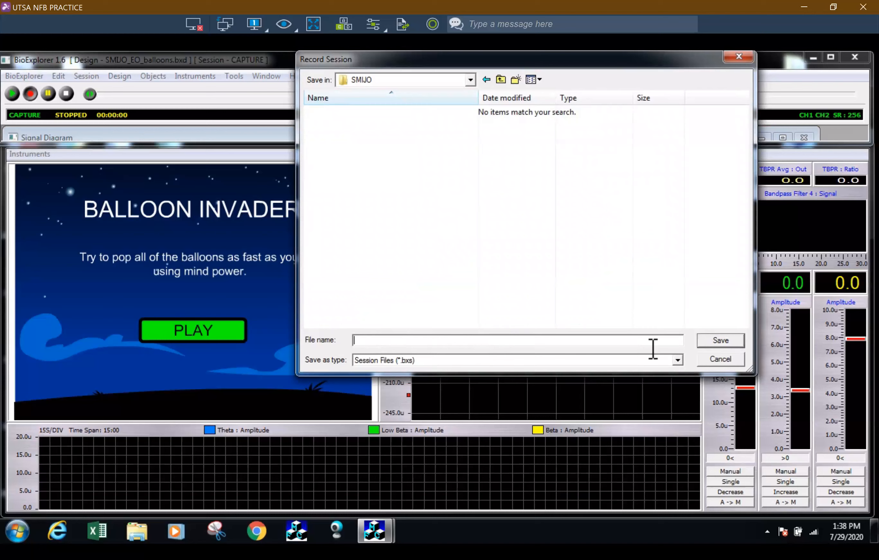
Save the session recording in the SMIJO folder as SMIJO_Cz_1chBalloons_20200729.
type("SMIJO_Cz_Balloons")
key("Left")
key("Left")
key("Left")
key("Left")
key("Left")
key("Left")
type("1ch")
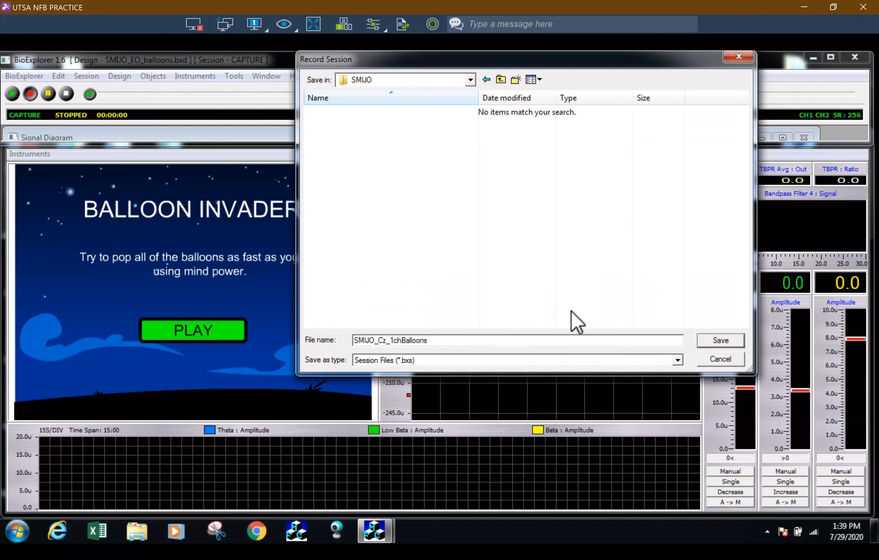
key("Right")
type("_")
type("2020")
type("0729")
left_click(724, 339)
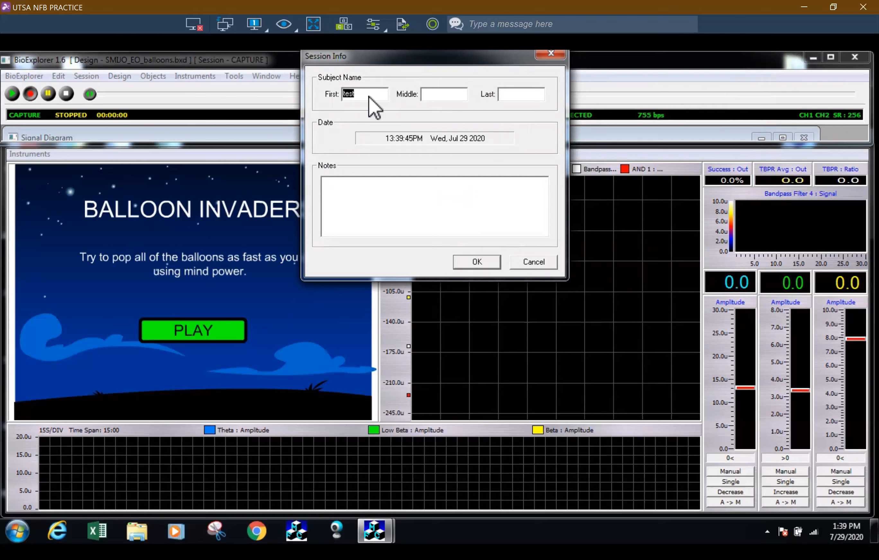
Fill in the subject's first name in the session info and start running the recording.
type("IJO")
left_click(471, 262)
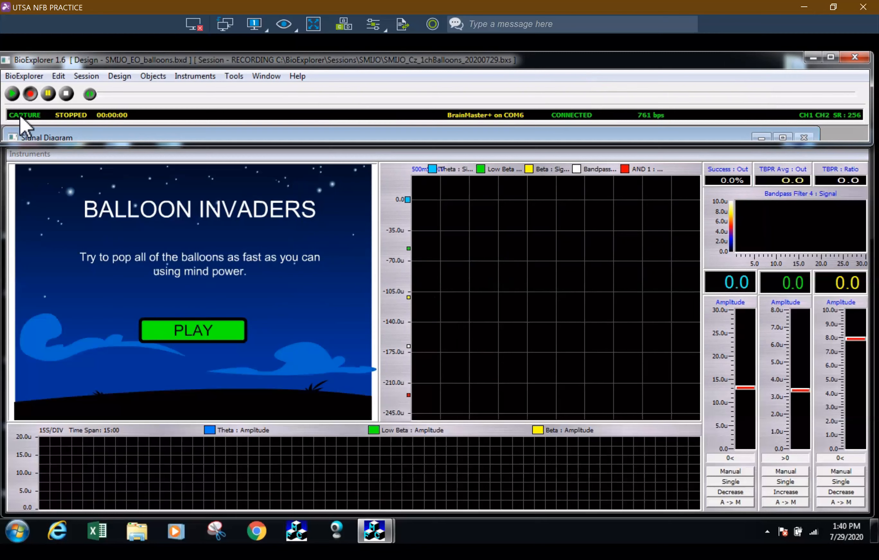
left_click(12, 94)
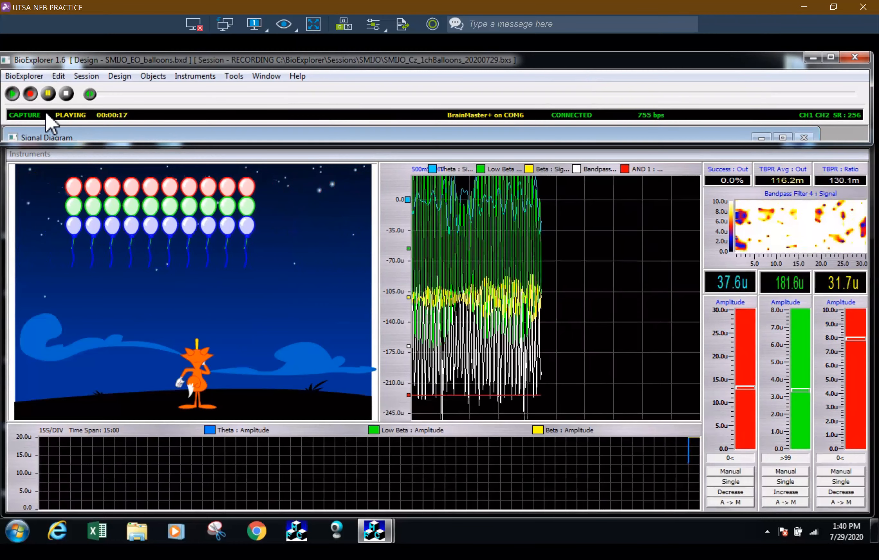
Pause and resume the running balloons session, and stop it to end the recording.
left_click(48, 94)
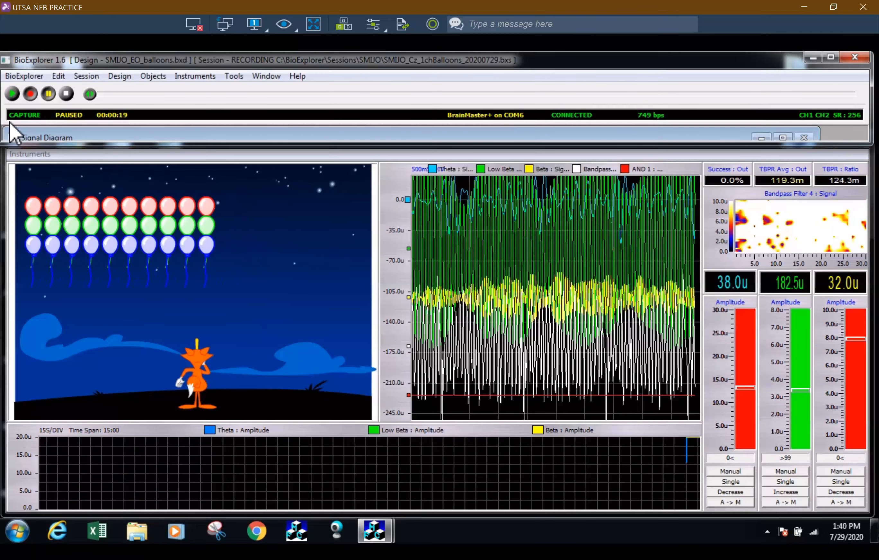
left_click(12, 95)
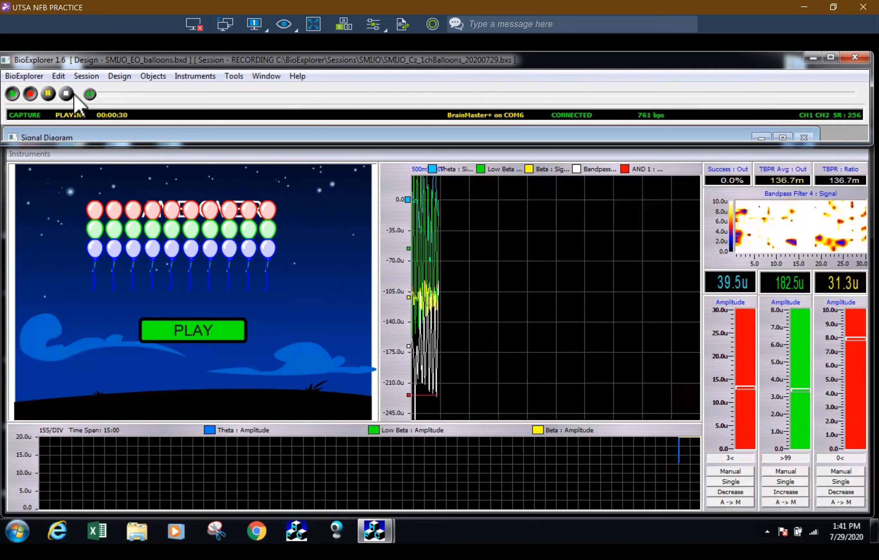
left_click(67, 94)
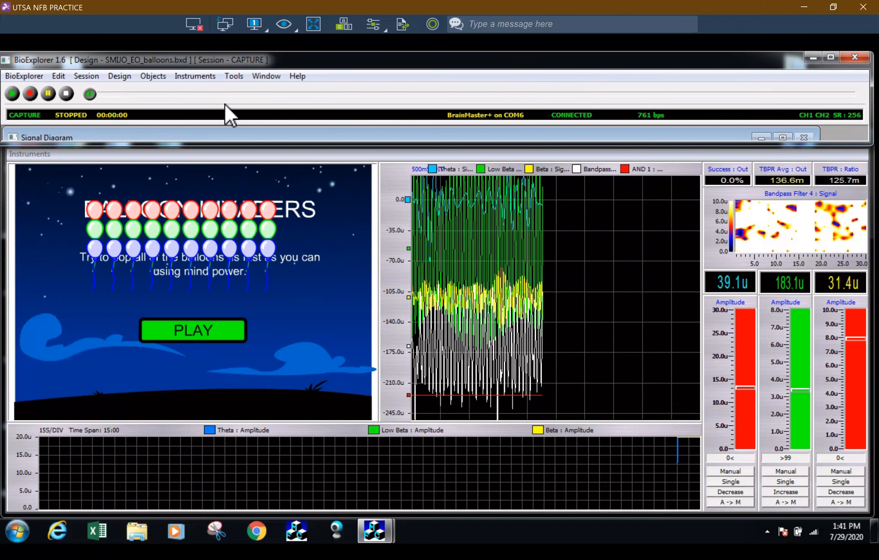
Close BioExplorer with the balloons design and launch the program again with an empty design.
left_click(86, 76)
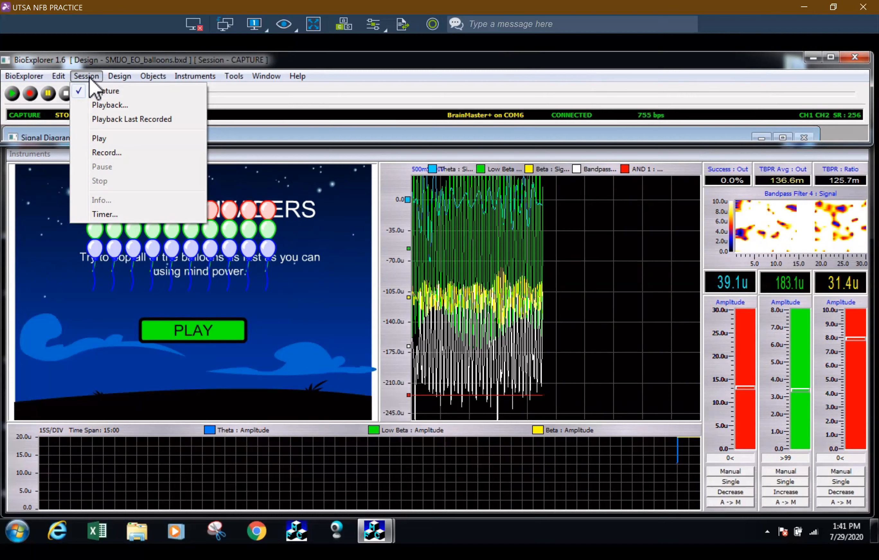
left_click(391, 110)
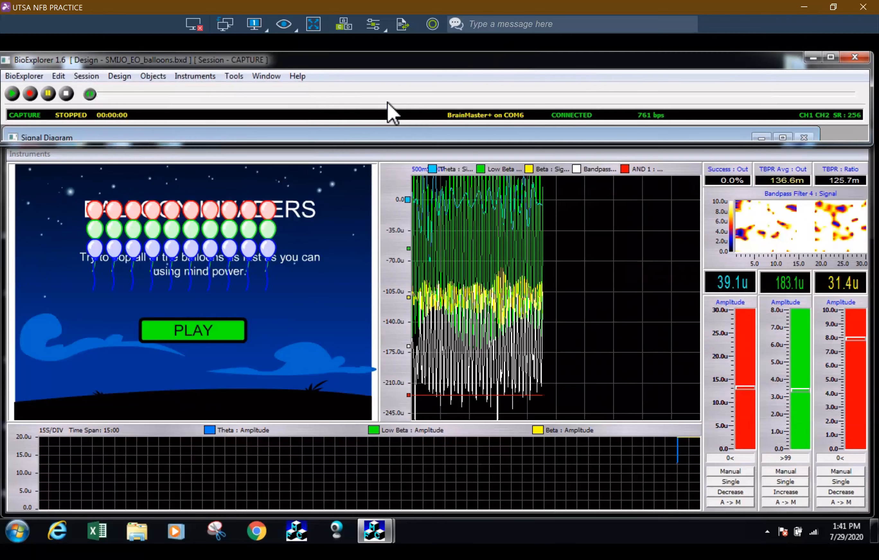
left_click(840, 56)
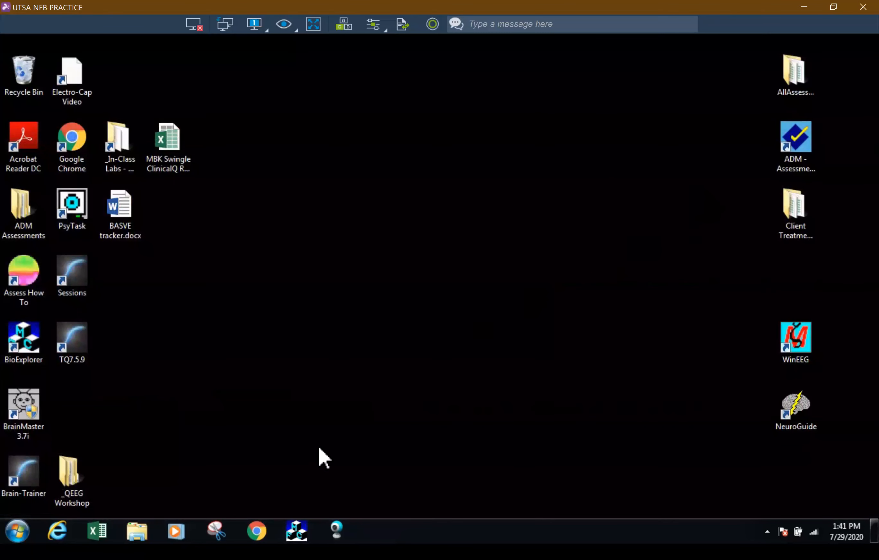
left_click(295, 531)
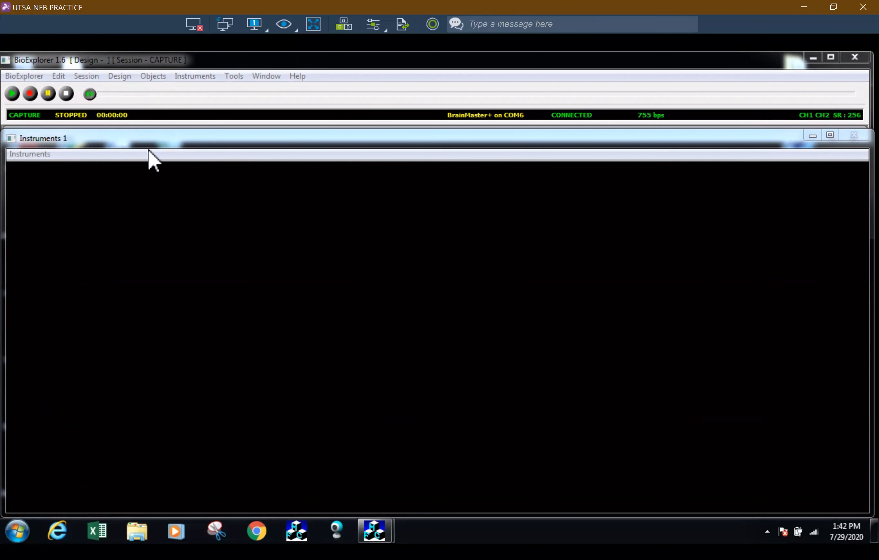
Open the recorded session SMIJO_Cz_1chBalloons_20200729.bxs for playback together with its session design.
left_click(86, 76)
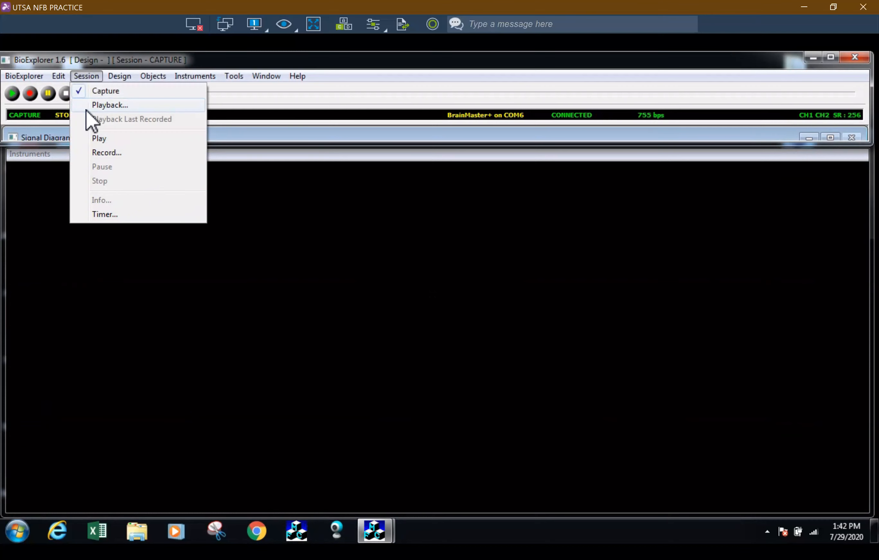
left_click(87, 111)
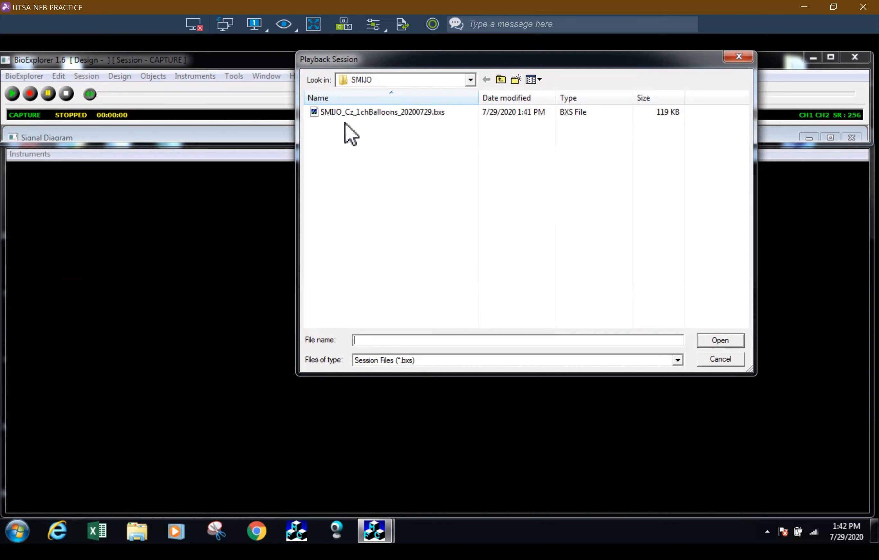
left_click(338, 112)
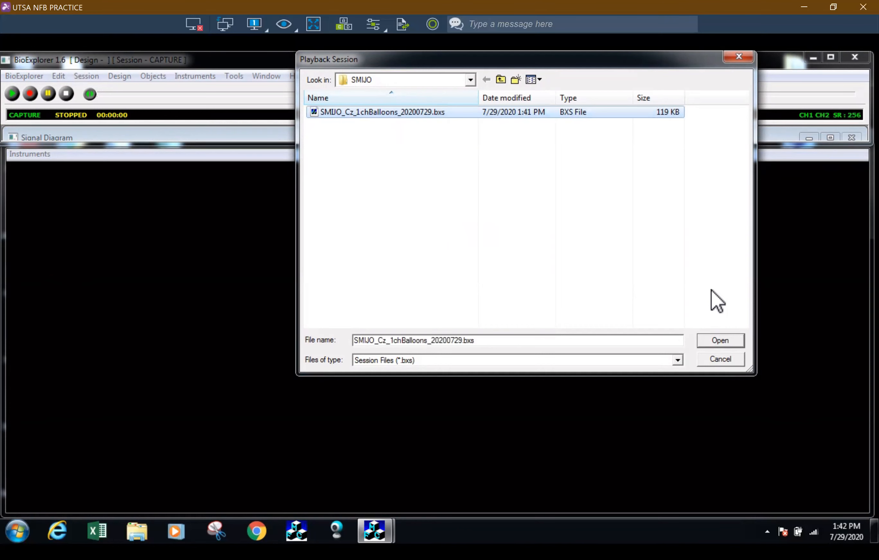
left_click(723, 337)
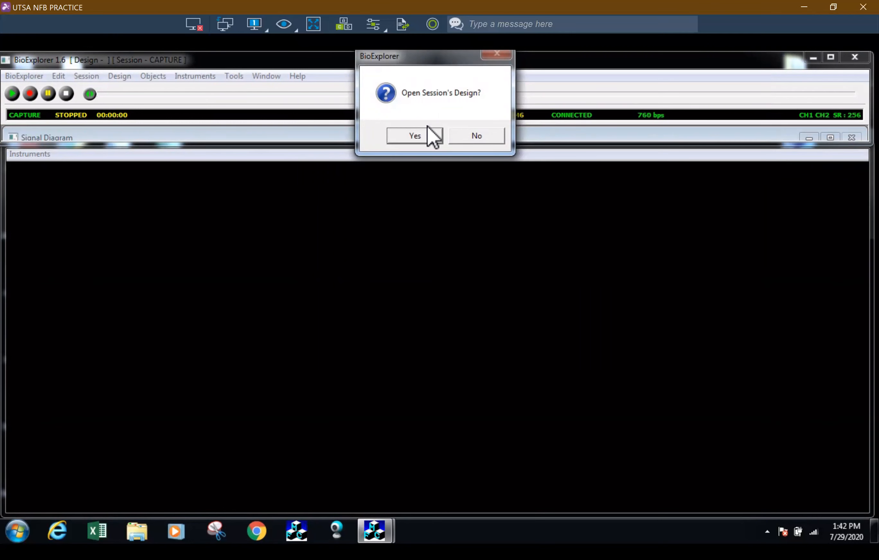
left_click(405, 135)
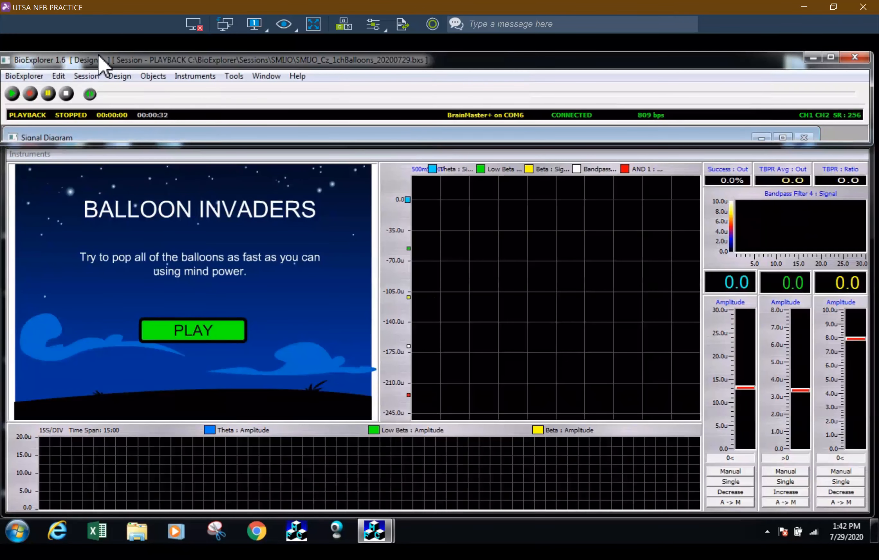
Play back the recorded balloons session for a few seconds, pause it, and stop the playback.
left_click(11, 94)
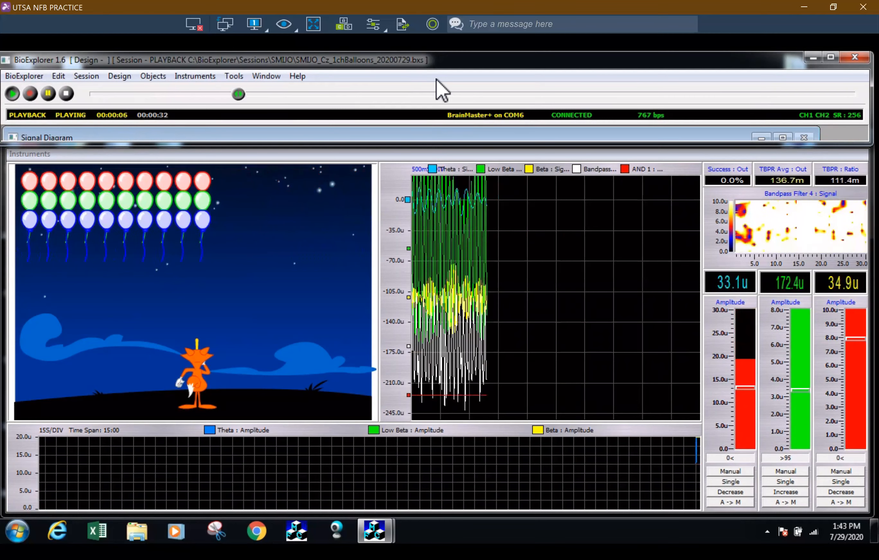
left_click(46, 94)
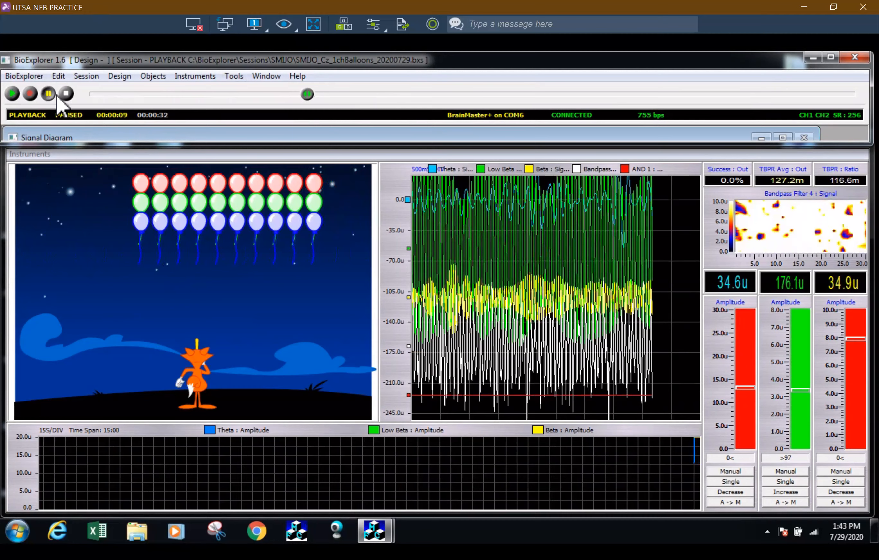
left_click(67, 95)
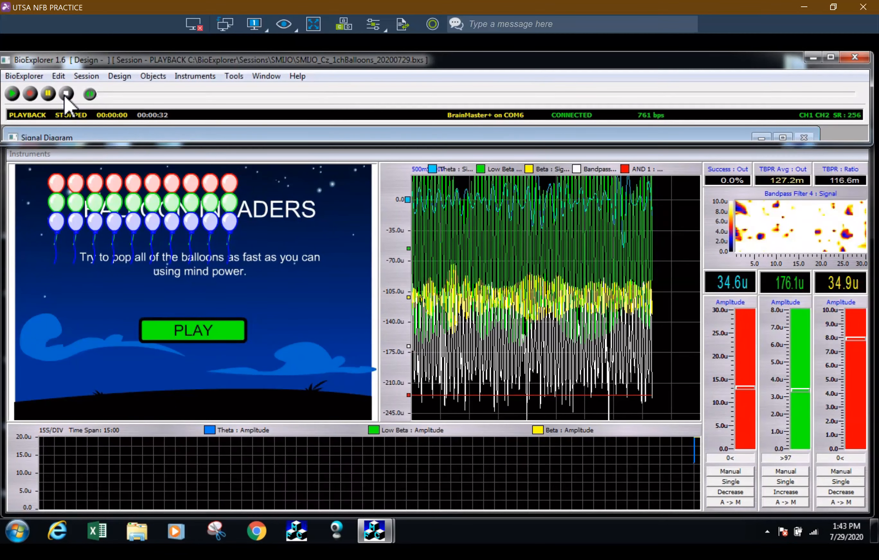
Restart BioExplorer and open the 1ch_balloons.bxd design from the _Templates folder inside Designs.
left_click(842, 59)
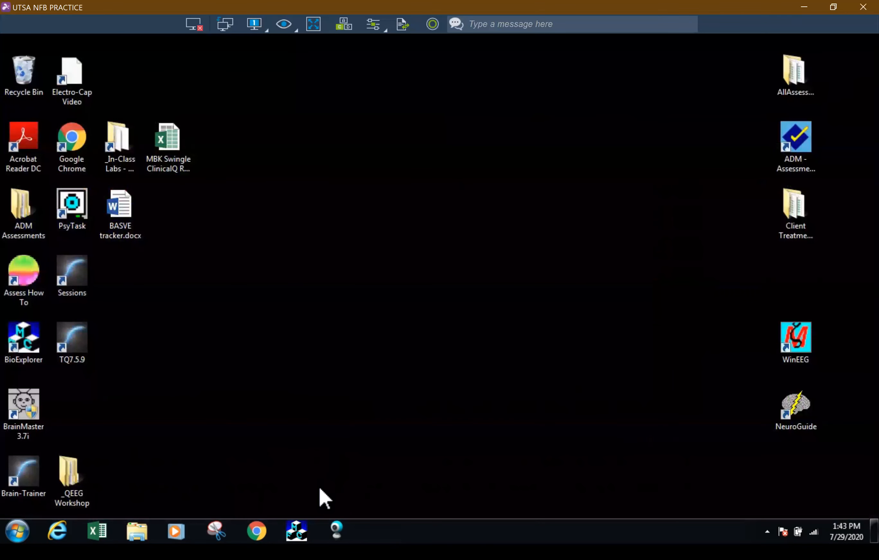
left_click(301, 531)
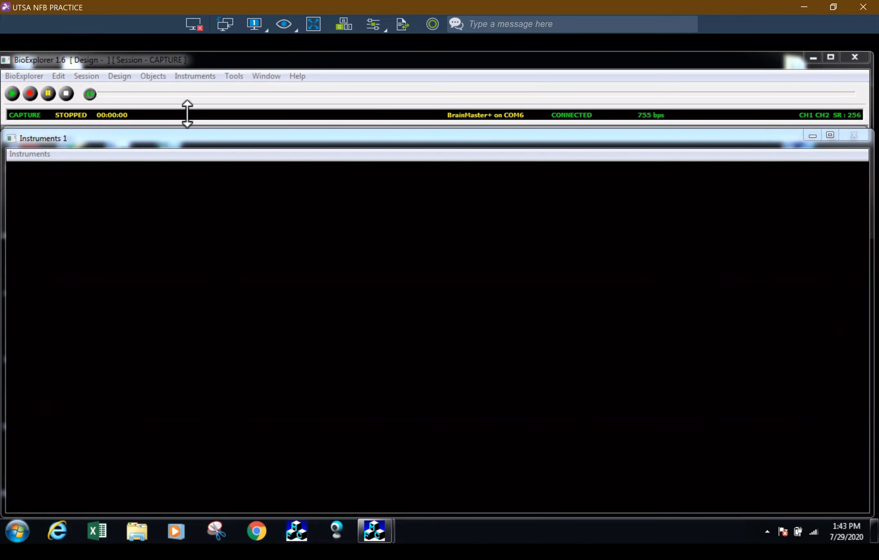
left_click(126, 80)
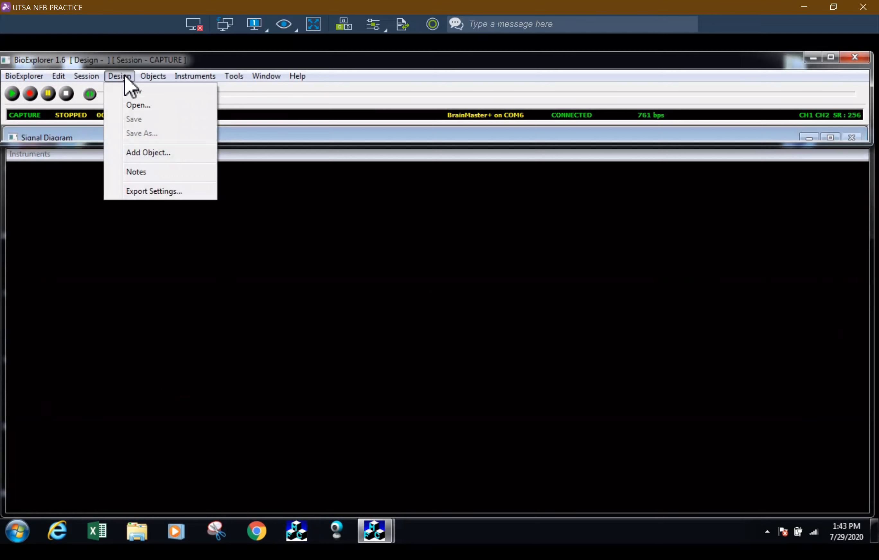
left_click(139, 106)
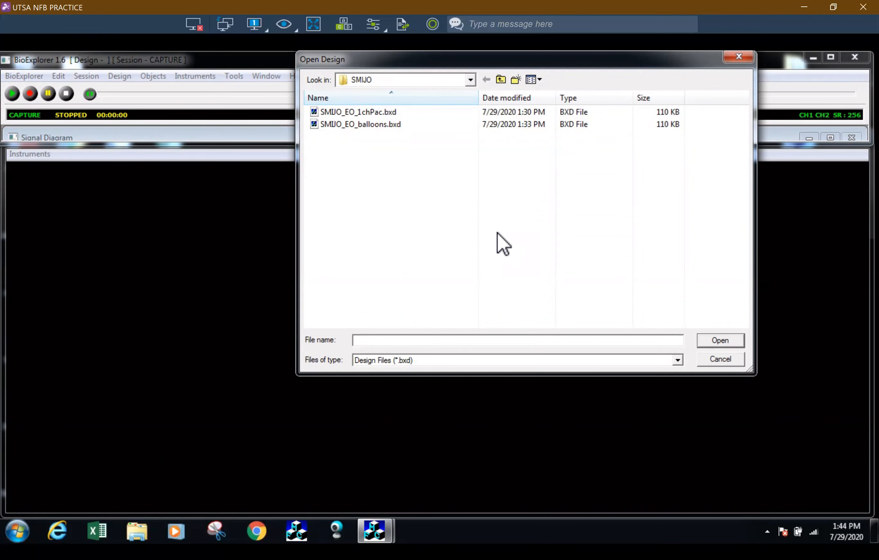
left_click(470, 80)
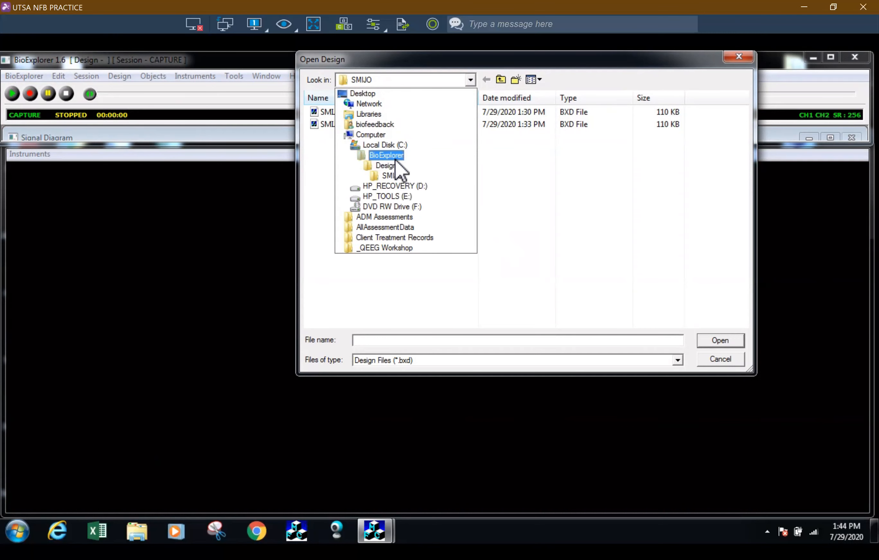
left_click(386, 155)
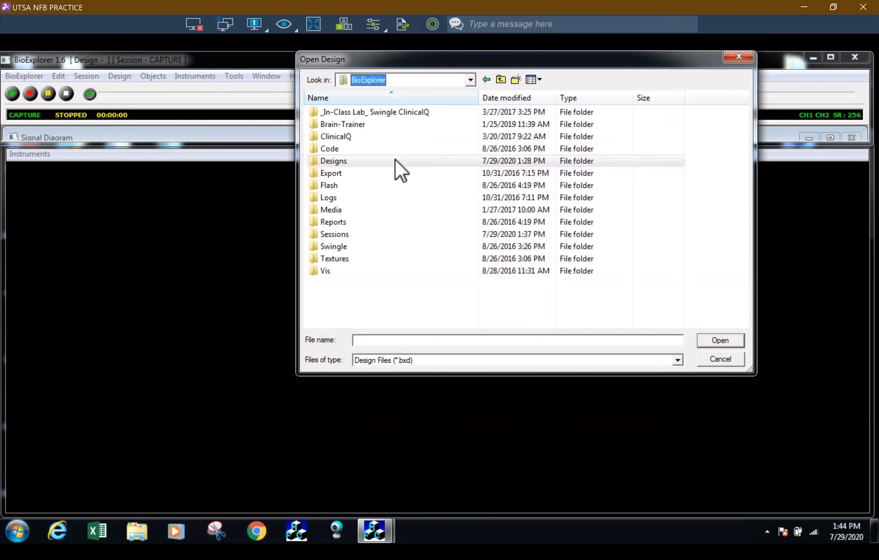
left_click(334, 161)
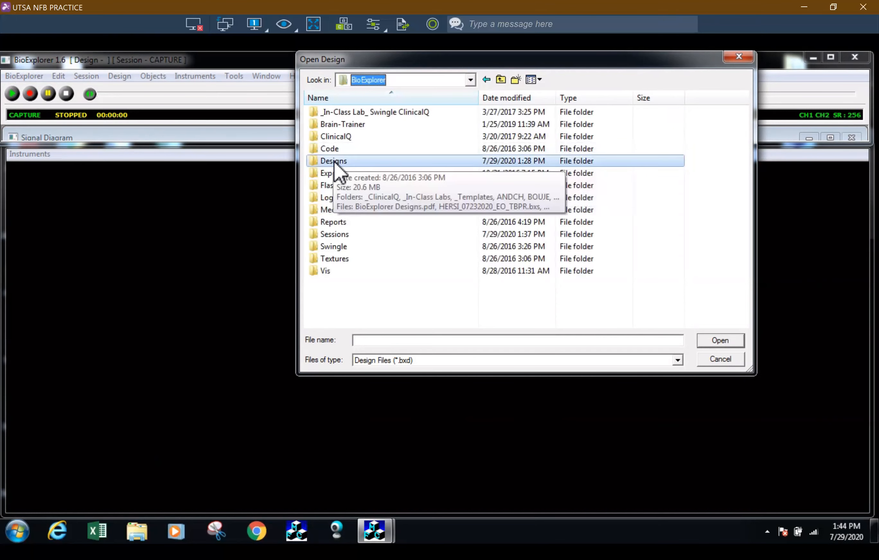
double_click(334, 162)
left_click(341, 136)
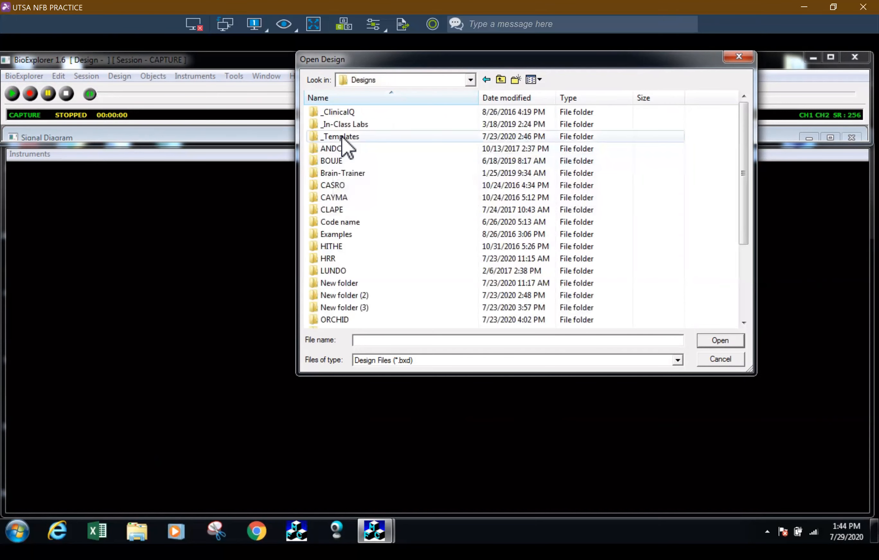
double_click(341, 137)
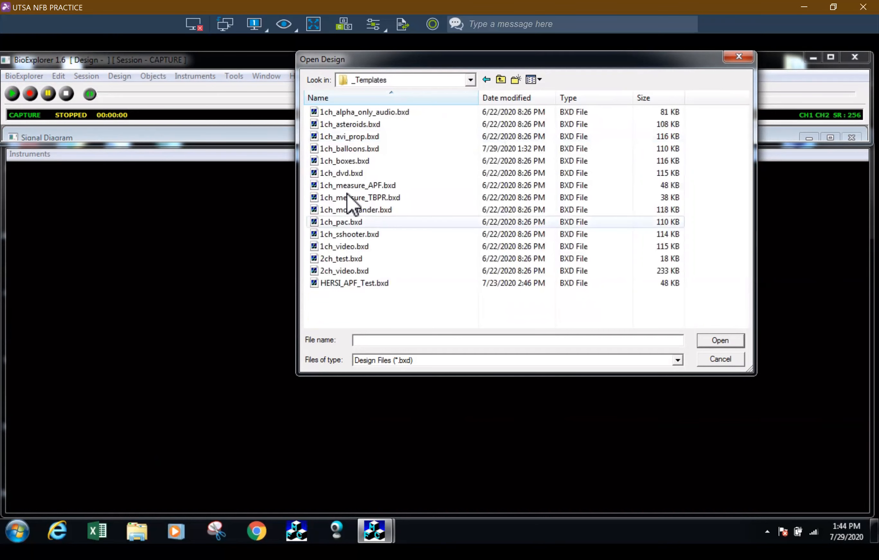
left_click(358, 149)
left_click(716, 342)
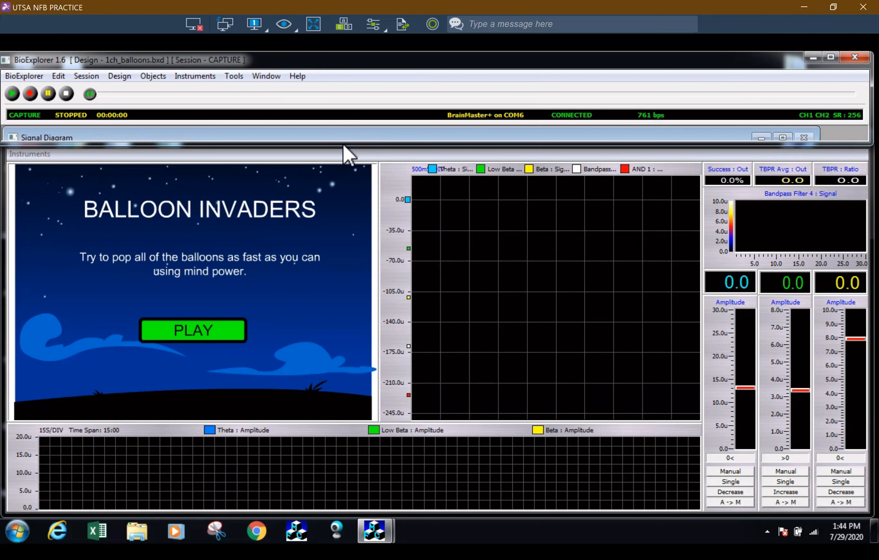
Expand the signal diagram, review the band settings of the Theta bandpass filter, and shrink the diagram back.
left_click_drag(343, 137, 335, 462)
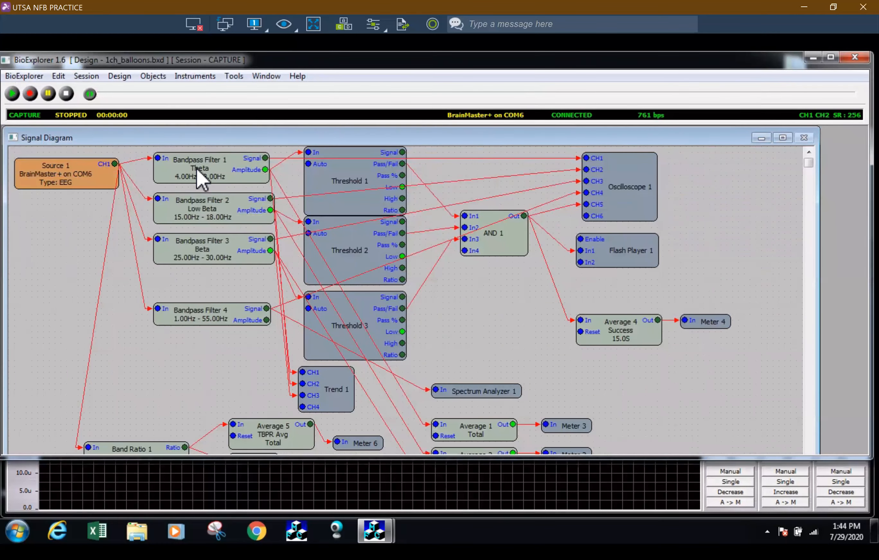
double_click(195, 169)
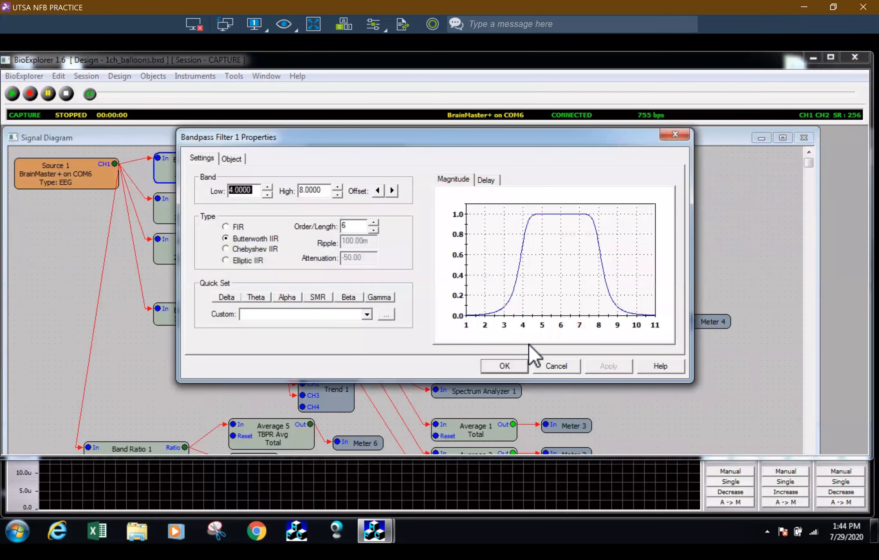
left_click(515, 367)
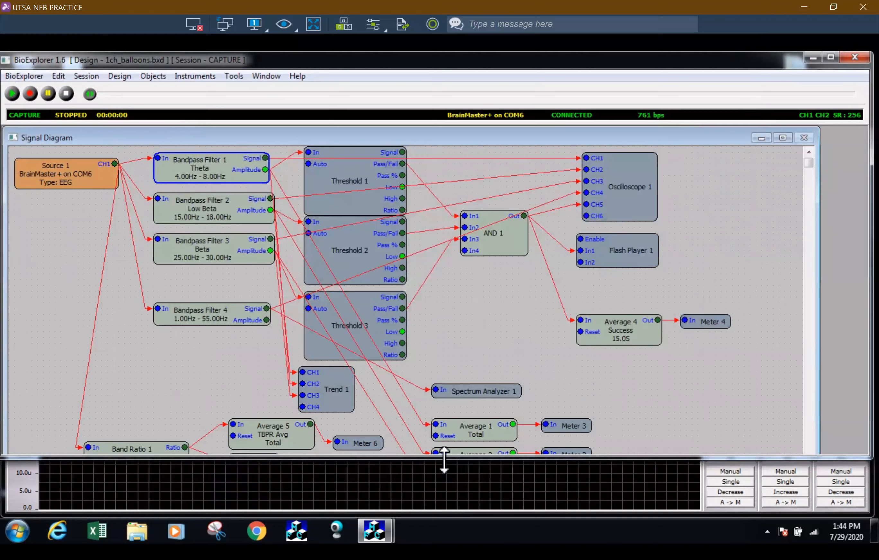
left_click_drag(444, 459, 408, 148)
Start saving the design under a new name, create a default-named folder inside Designs, and cancel the save.
left_click(119, 77)
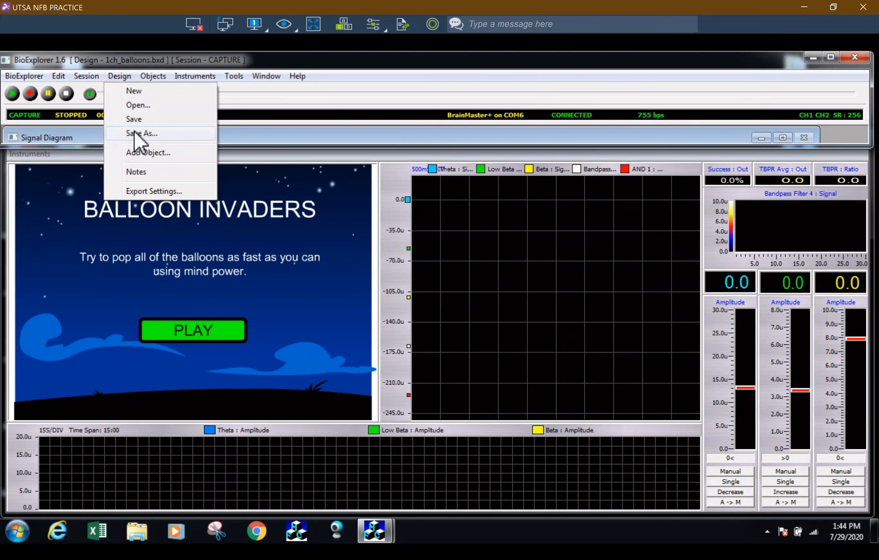
left_click(138, 134)
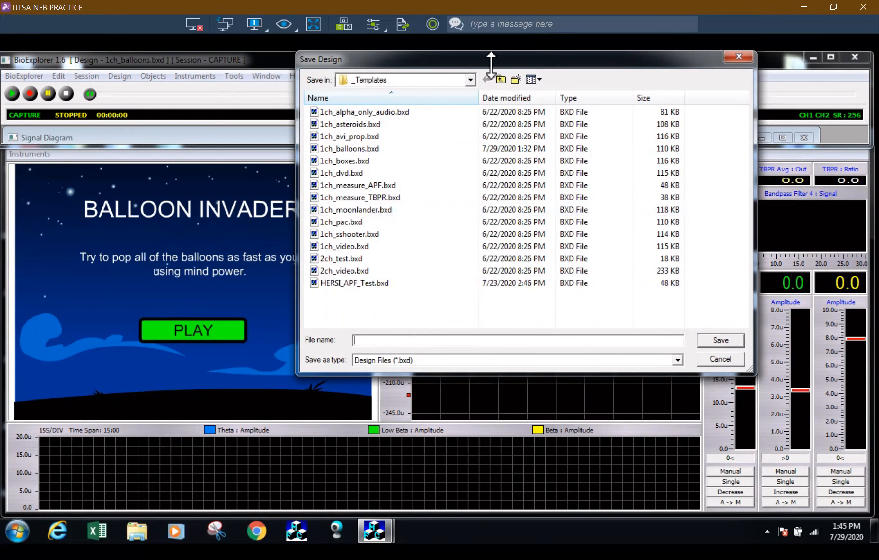
left_click(469, 80)
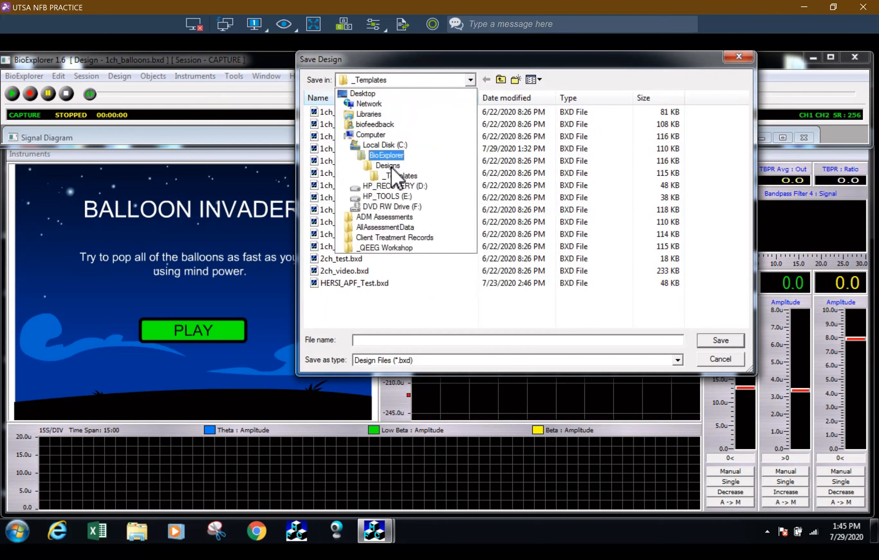
left_click(388, 166)
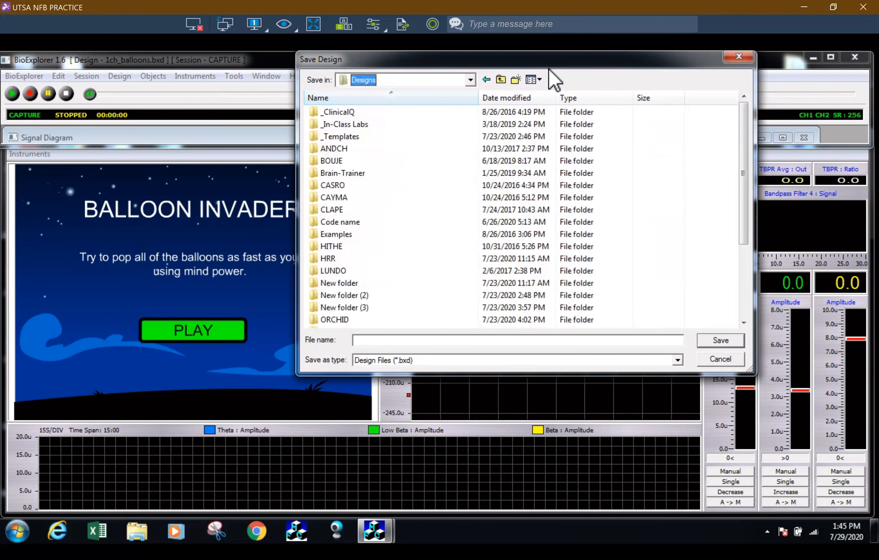
left_click(516, 79)
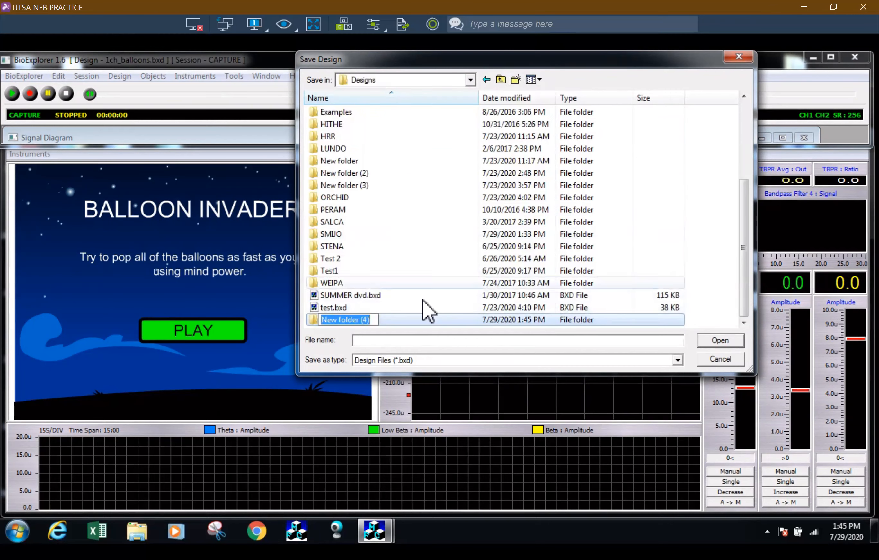
key("Return")
left_click(720, 360)
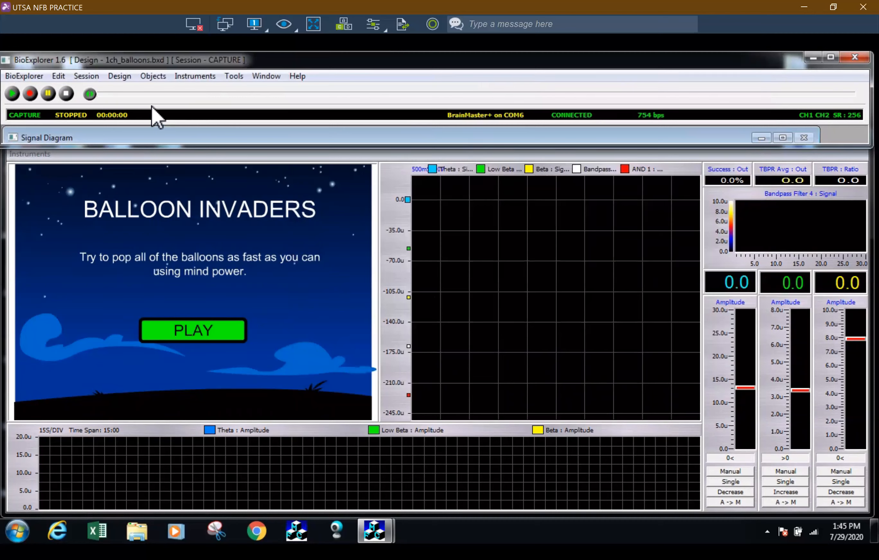
Browse from the Open Design dialog to the CAYMA folder inside Sessions and list all file types there.
left_click(111, 79)
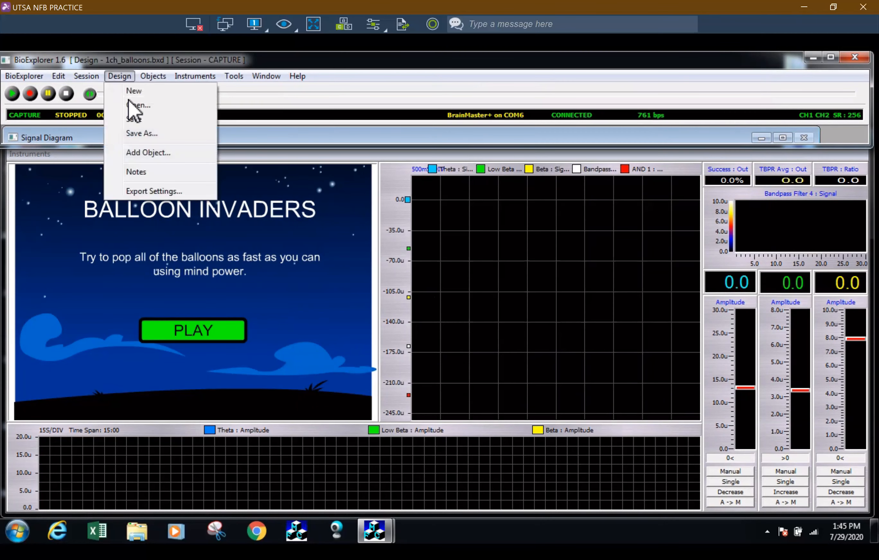
left_click(168, 107)
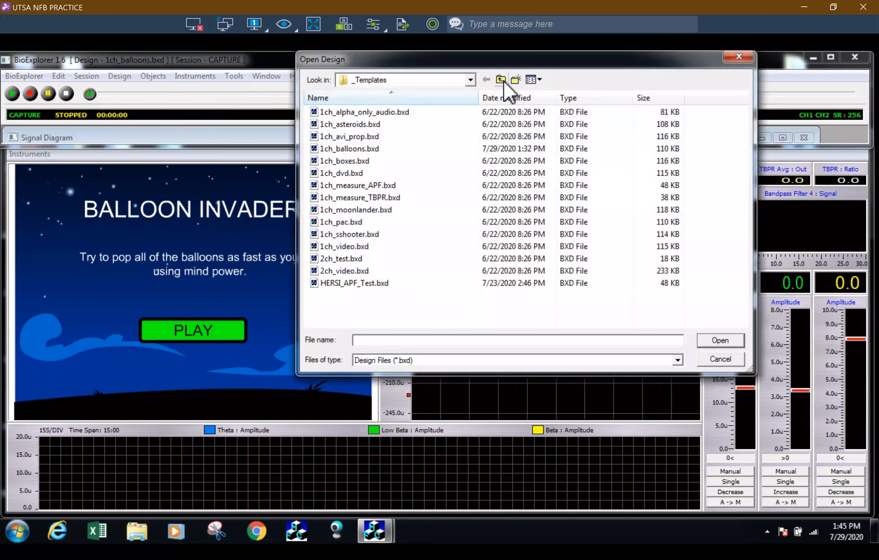
left_click(502, 81)
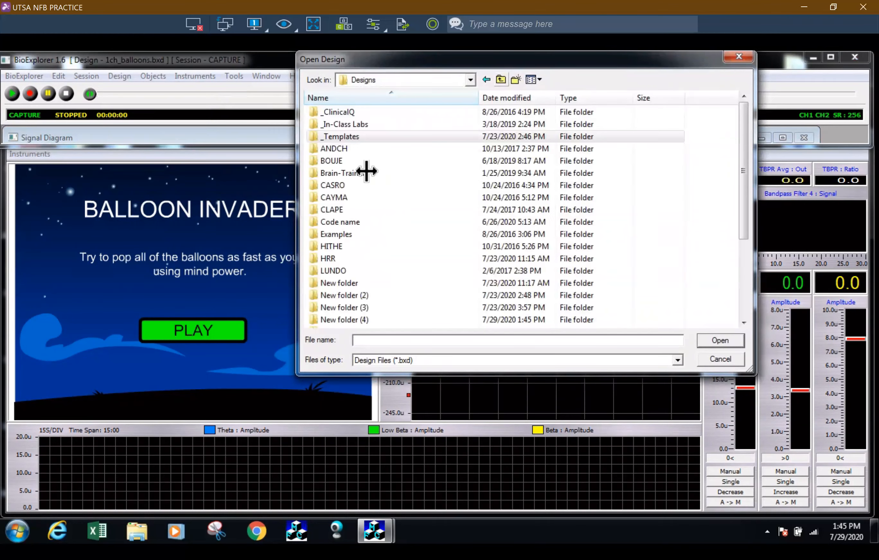
left_click(502, 81)
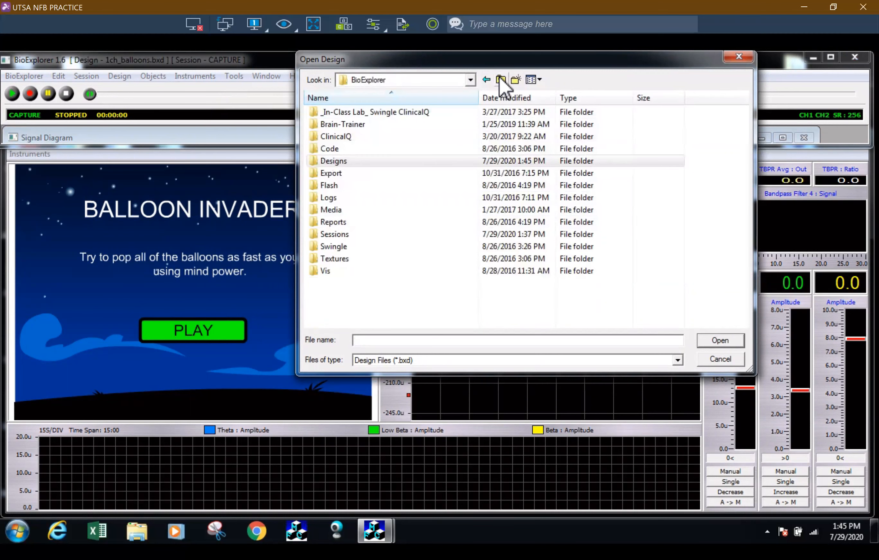
double_click(360, 236)
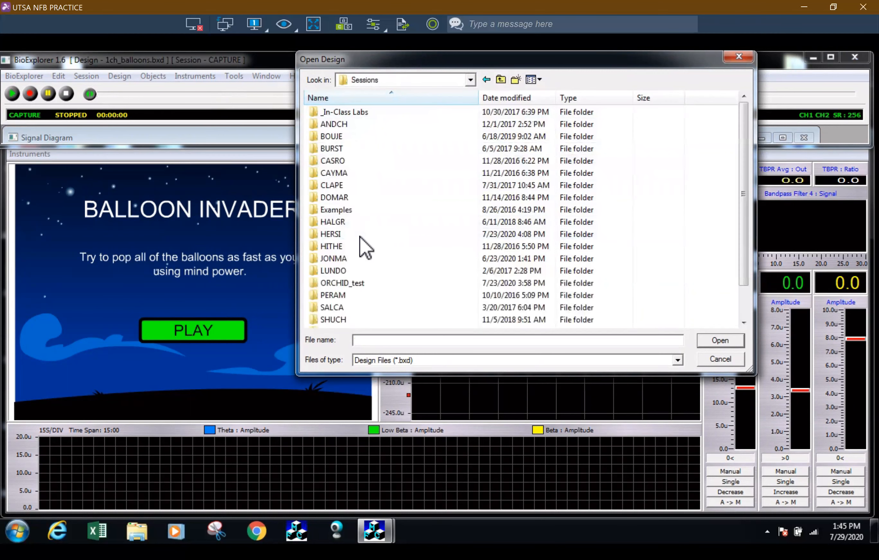
double_click(353, 174)
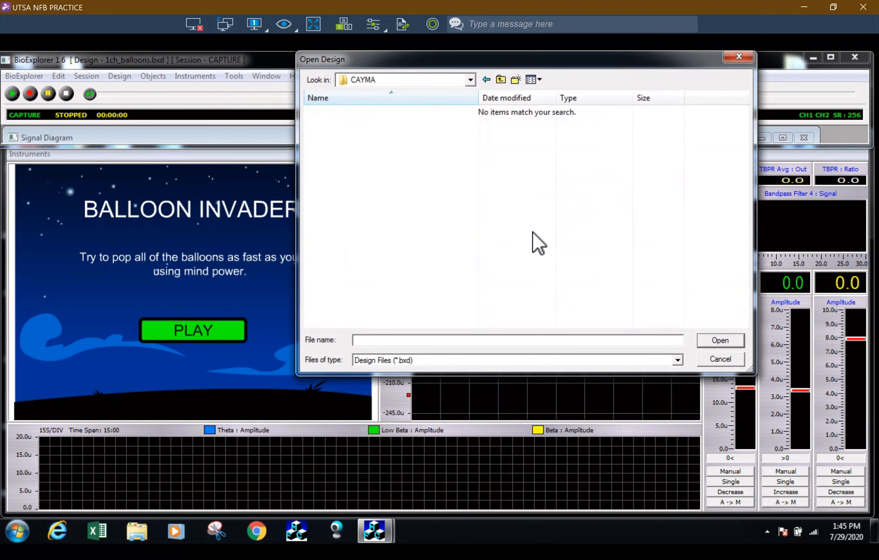
left_click(677, 361)
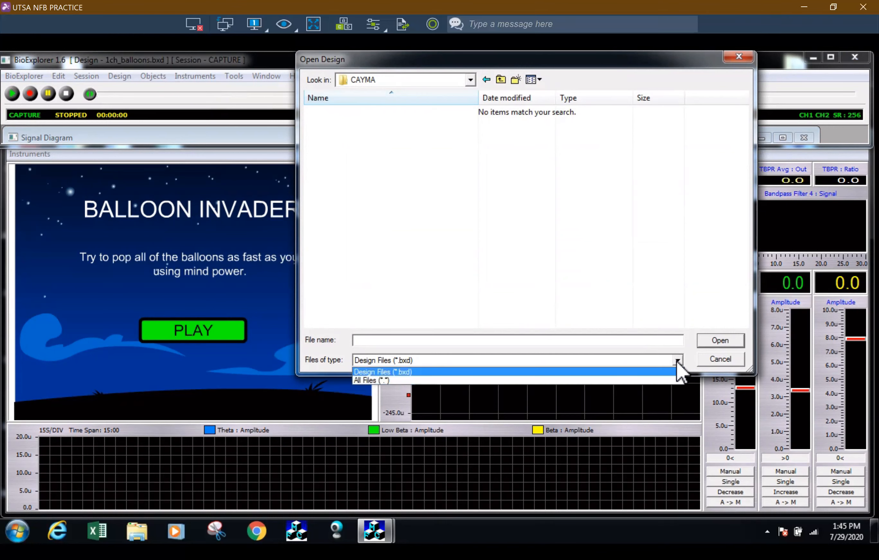
left_click(627, 381)
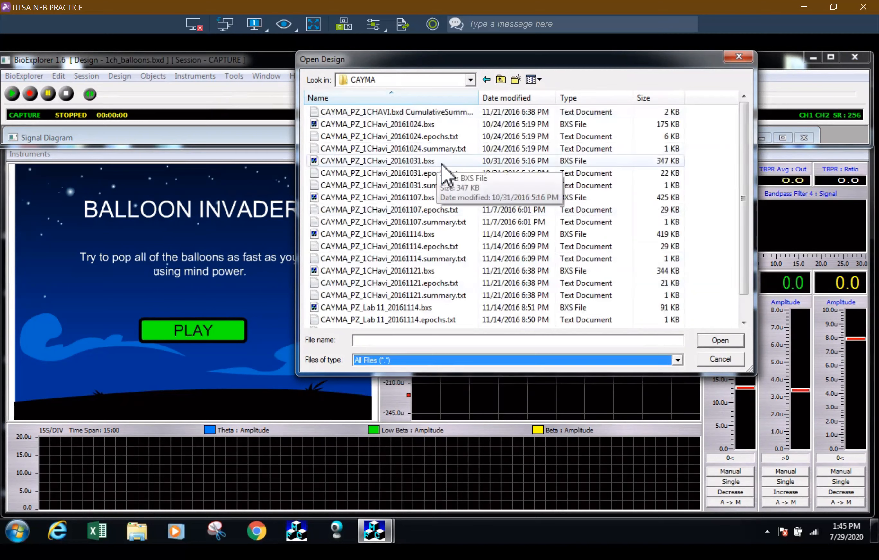
Browse from the CAYMA session folder up to BioExplorer and into Designs to review the client folders, and close the Open Design dialog.
left_click(470, 80)
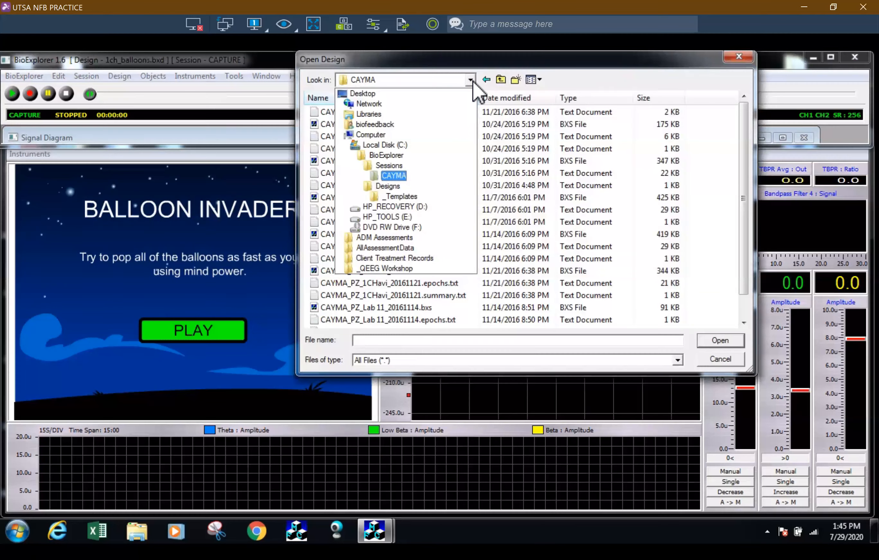
left_click(386, 155)
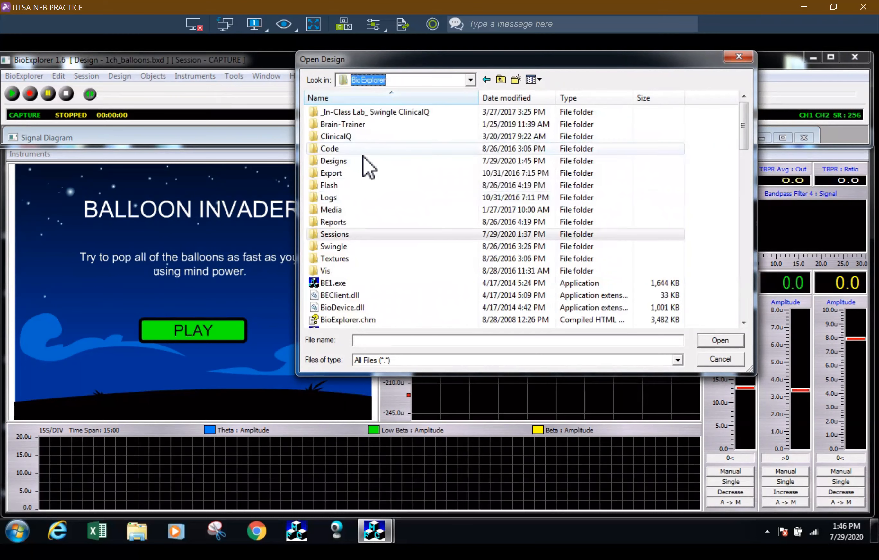
double_click(360, 163)
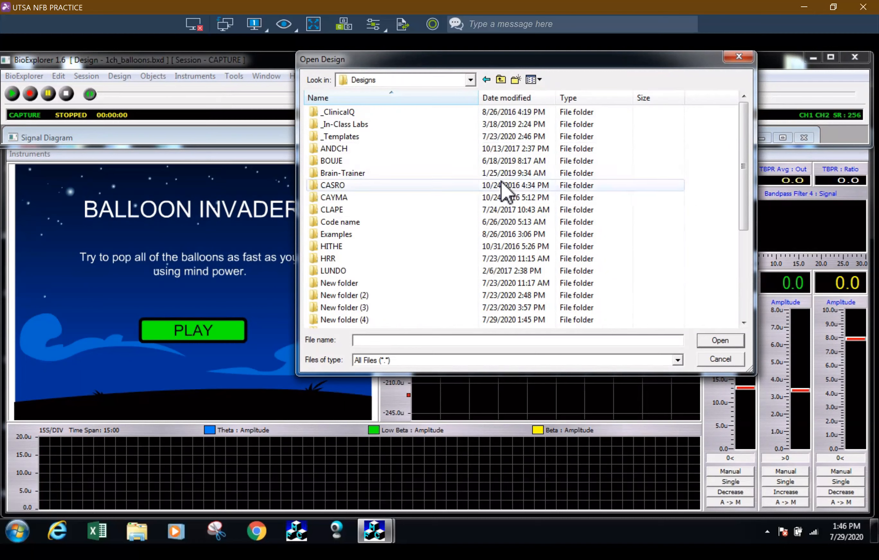
left_click(470, 80)
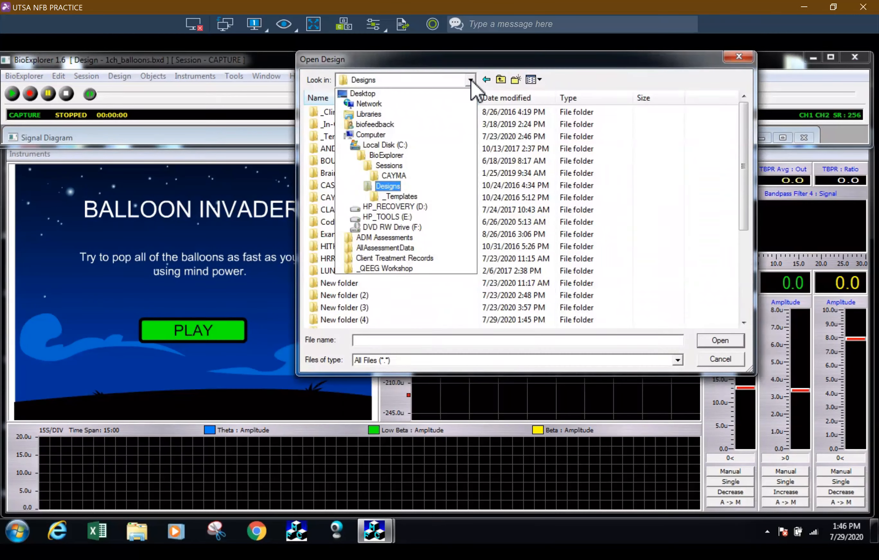
left_click(669, 243)
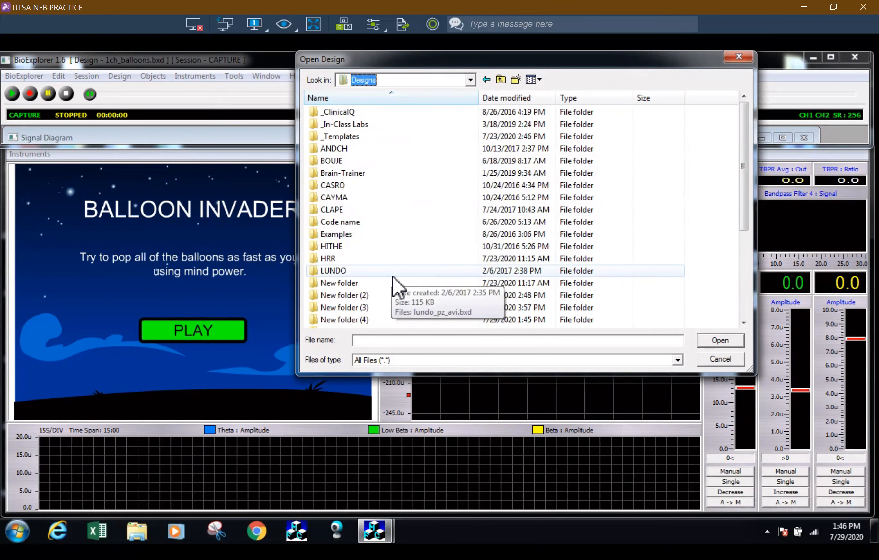
left_click(728, 171)
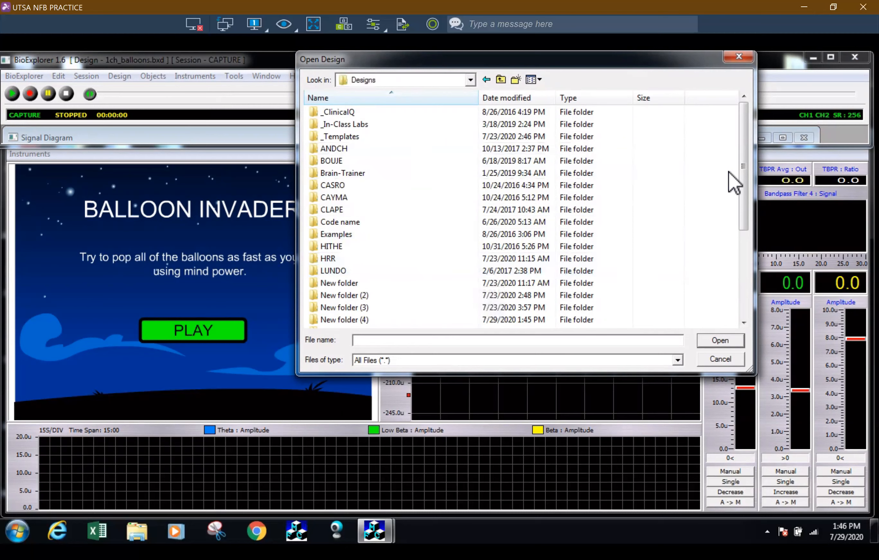
left_click(738, 59)
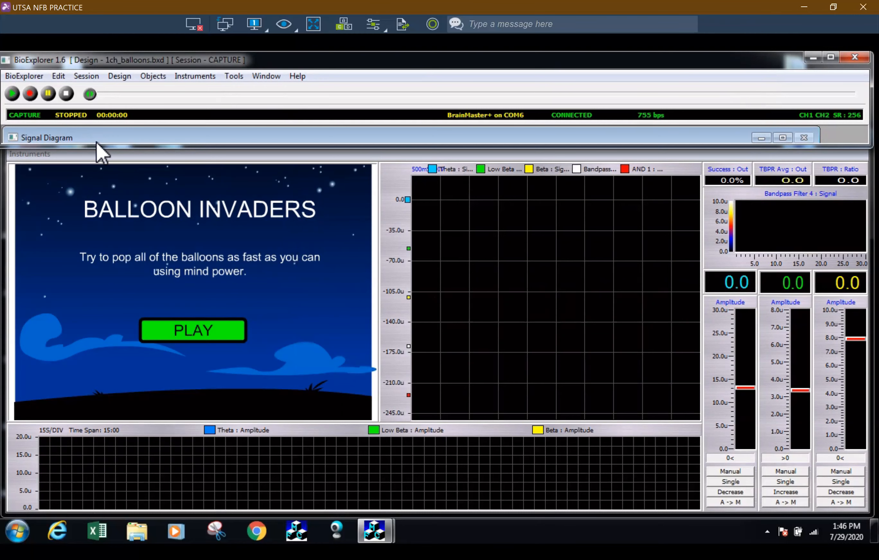
Start recording a session and browse through the Sessions folder to the SMIJO client folder as its save location.
left_click(31, 96)
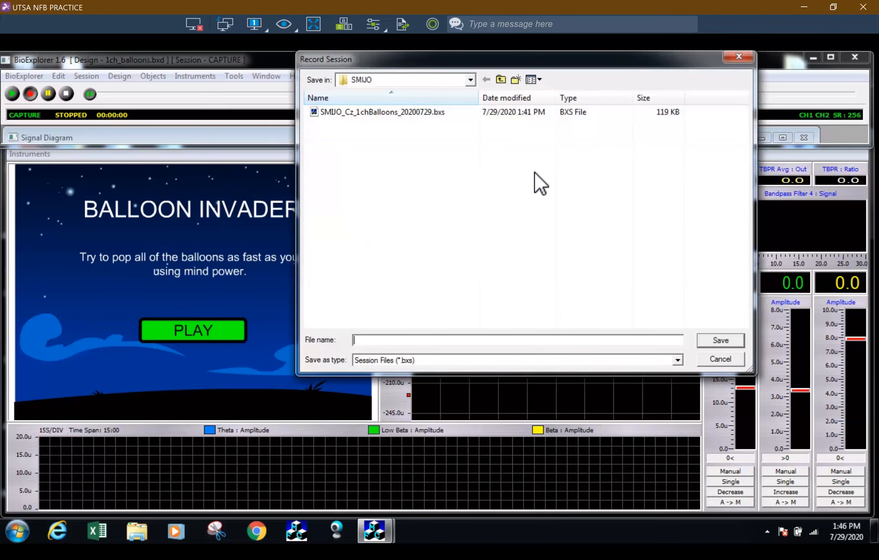
left_click(469, 80)
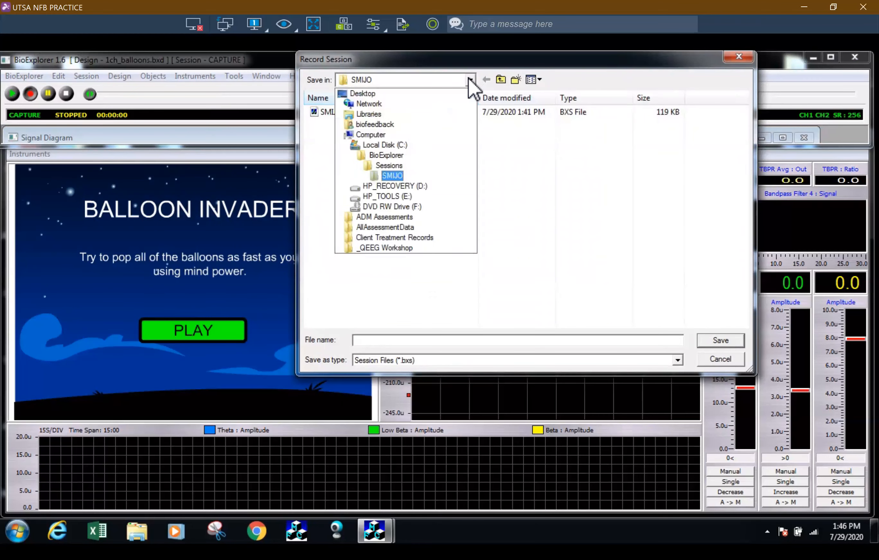
left_click(389, 166)
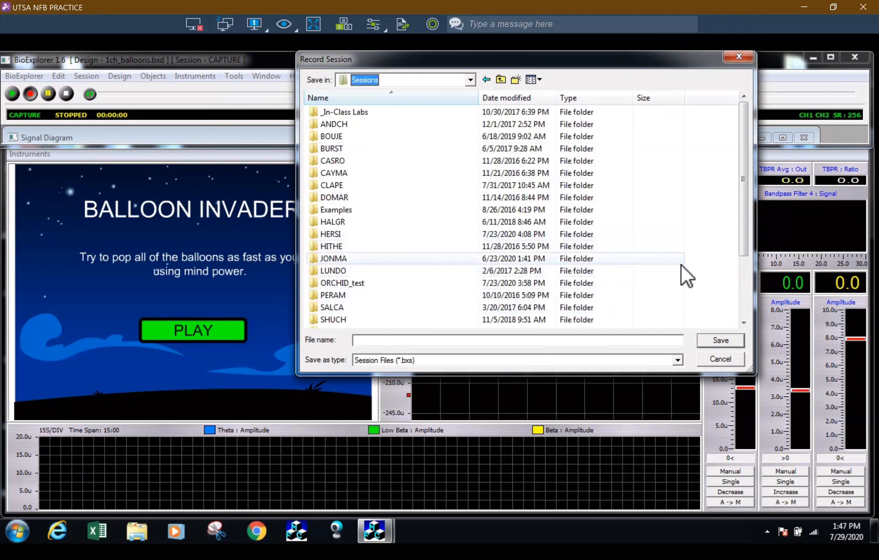
left_click_drag(746, 247, 746, 306)
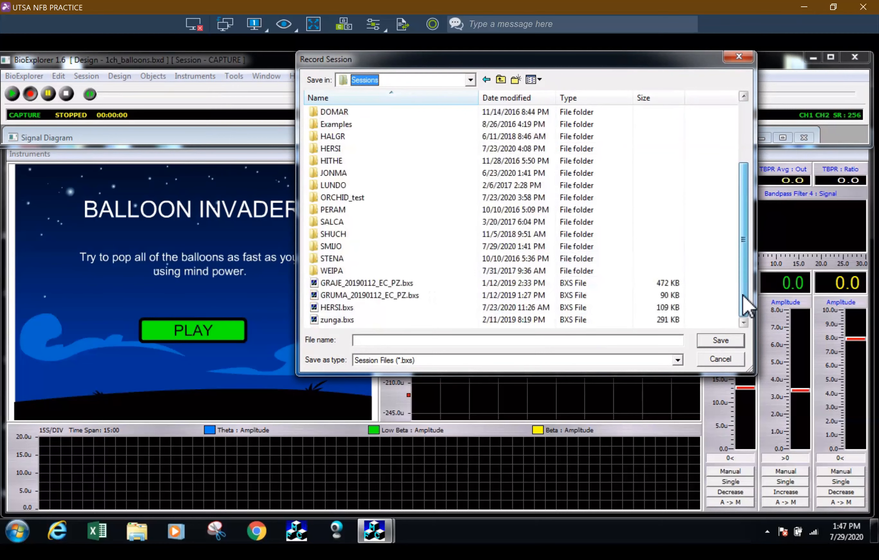
double_click(367, 248)
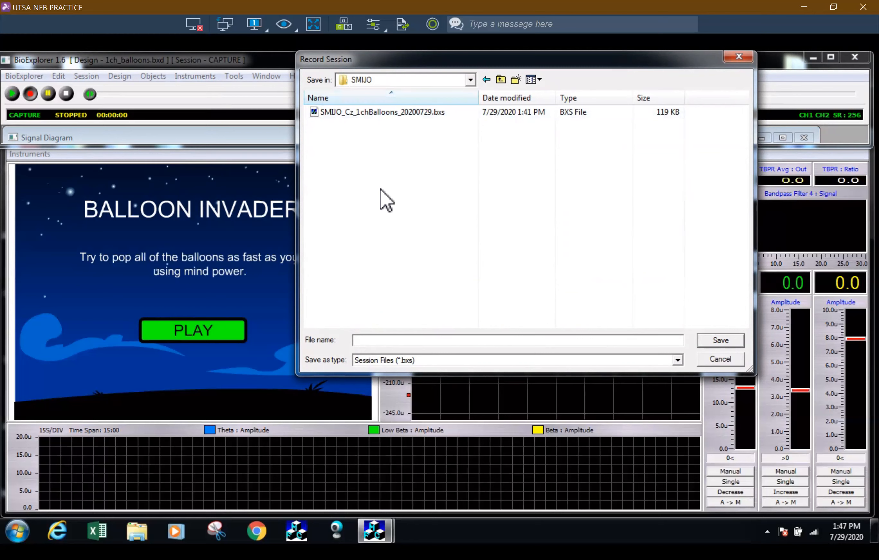
Save the recording as SMIJO_Cz_1chBalloons_20200730, based on the existing session's file name, and accept the session info.
left_click(348, 116)
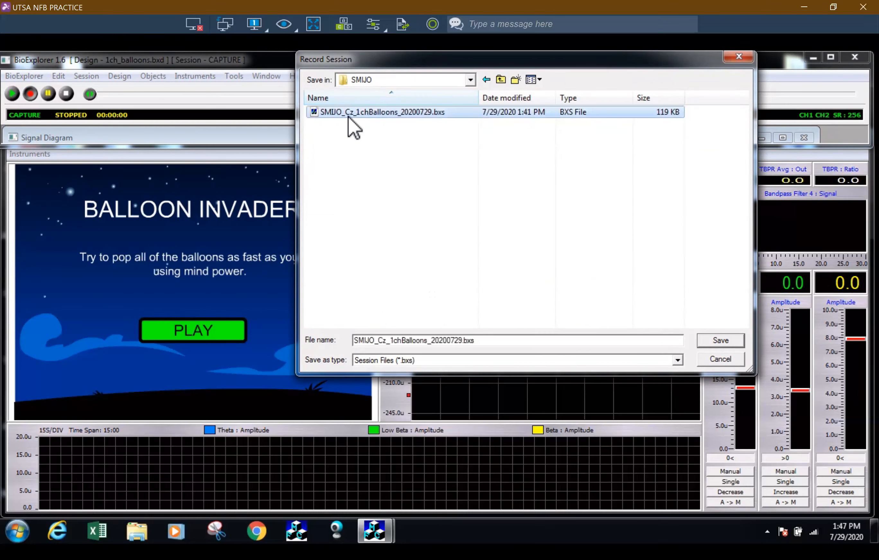
left_click(488, 342)
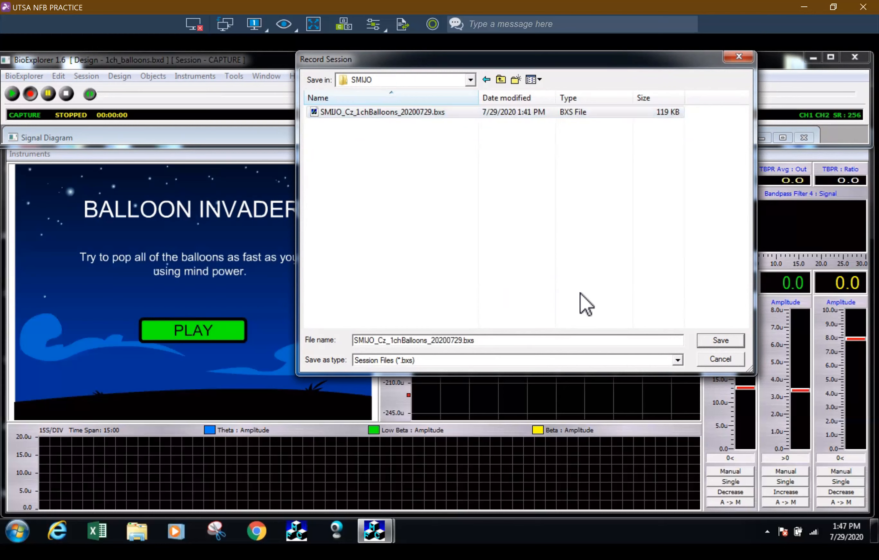
key("BackSpace")
key("BackSpace")
key("BackSpace")
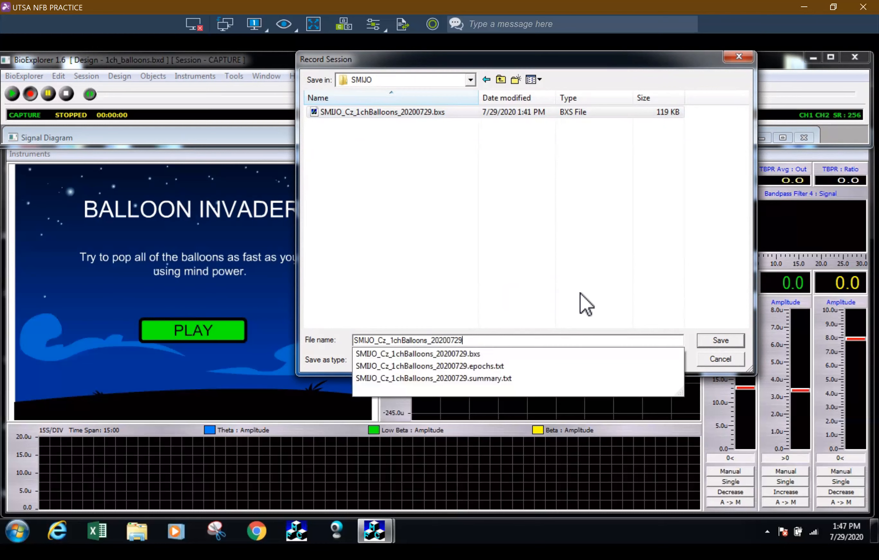
key("BackSpace")
key("BackSpace")
type("30")
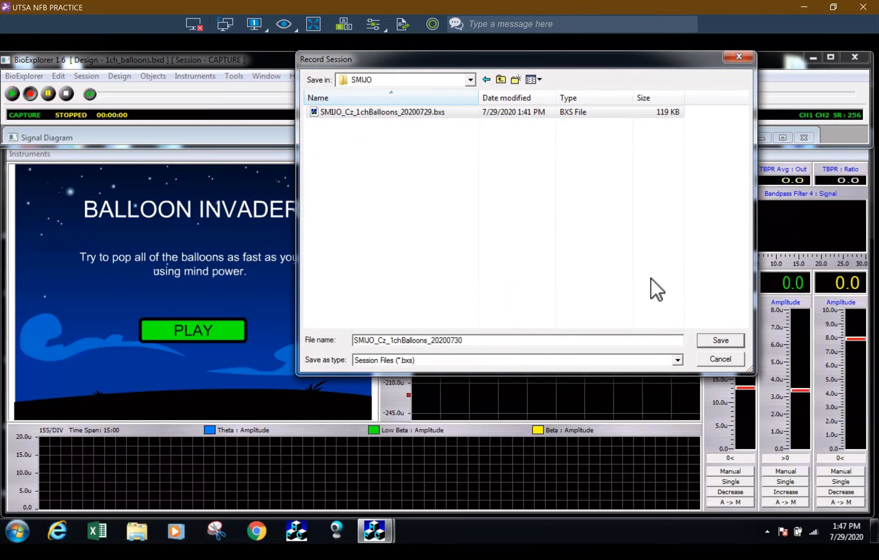
left_click(721, 340)
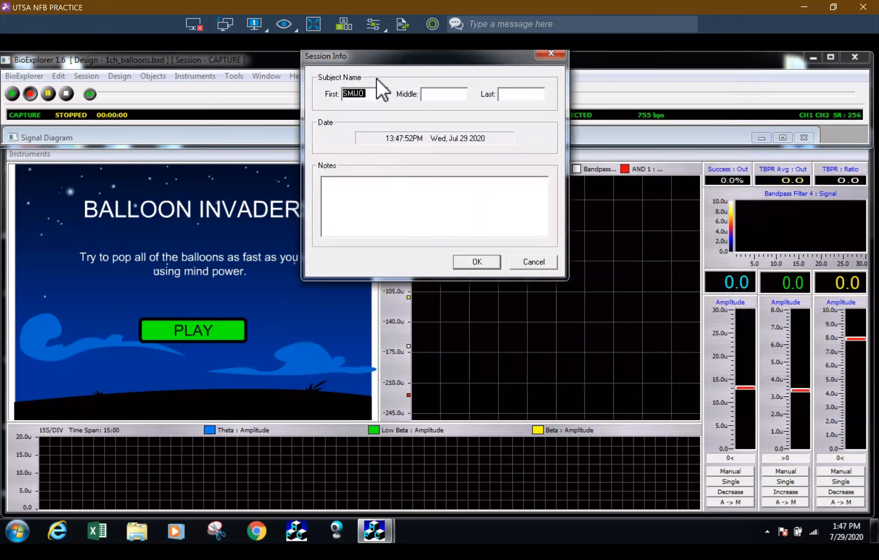
left_click(477, 261)
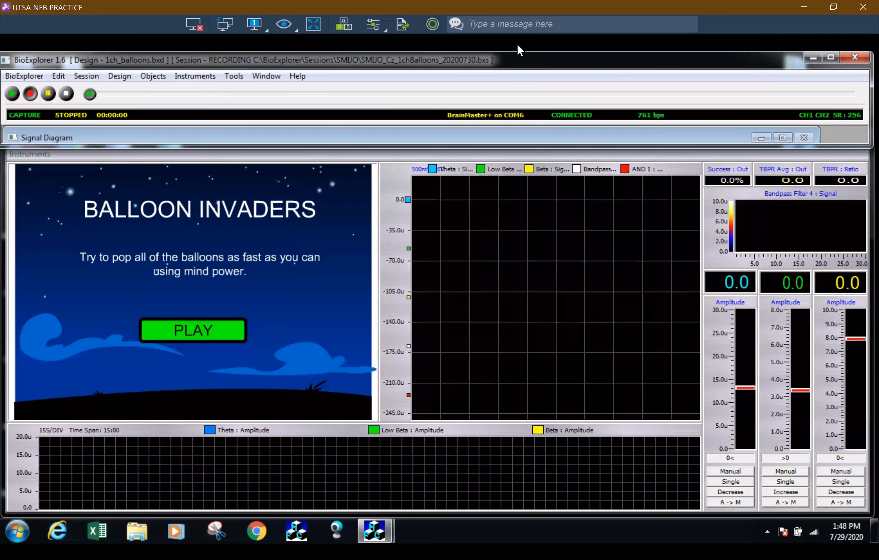
Start saving the design under a new name and go from the _Templates folder up to Designs.
left_click(122, 77)
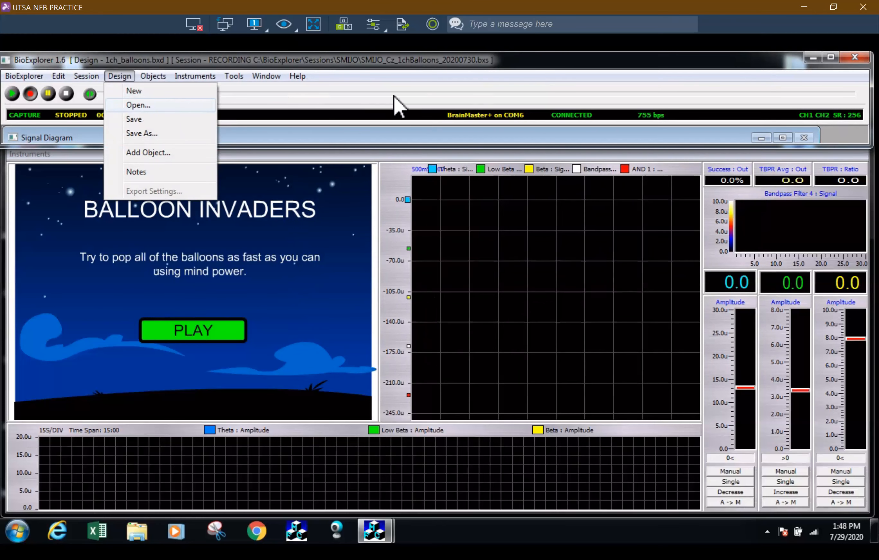
left_click(492, 92)
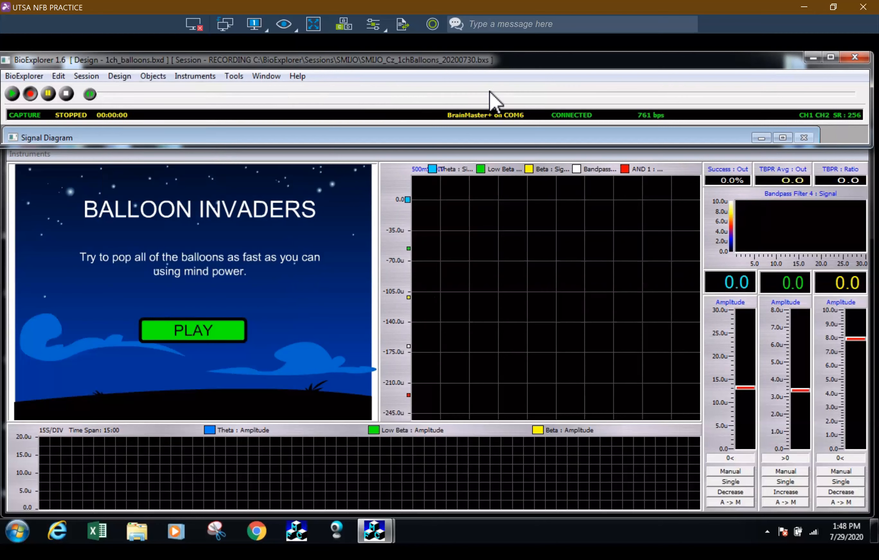
left_click(125, 76)
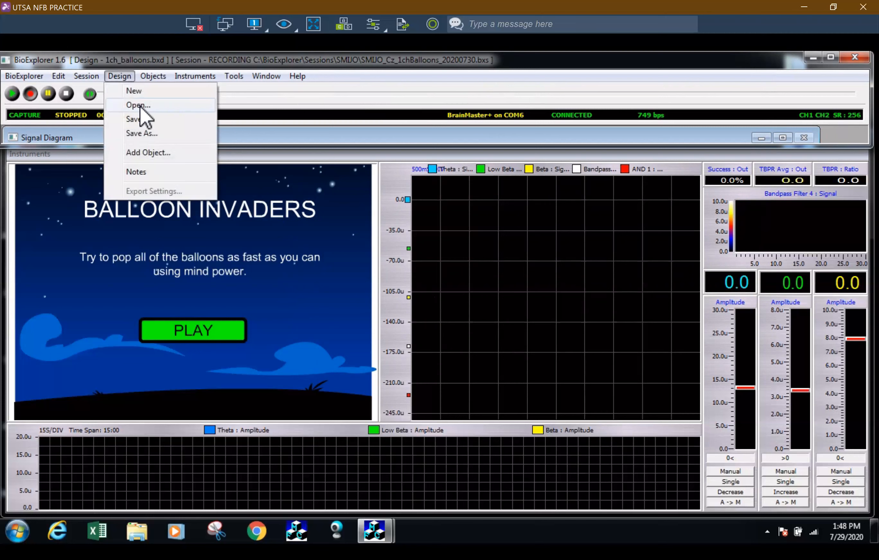
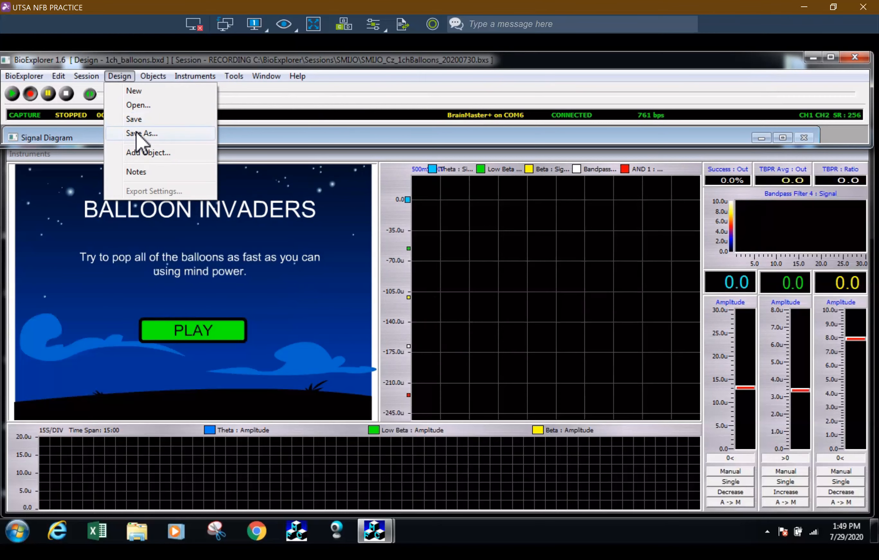
left_click(136, 133)
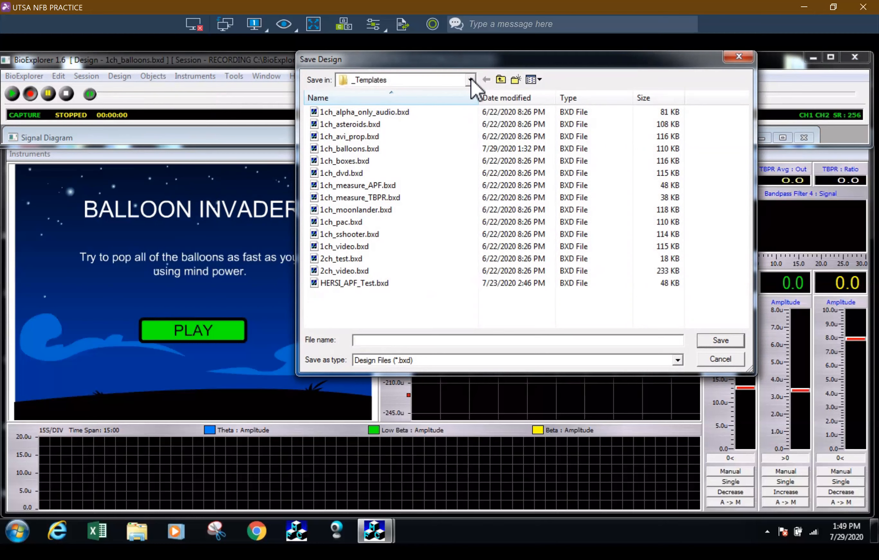
left_click(470, 80)
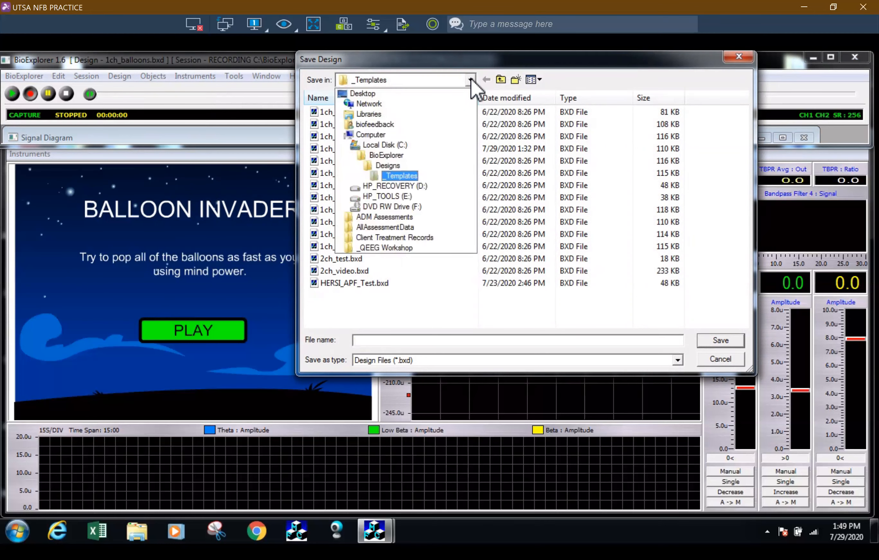
left_click(388, 167)
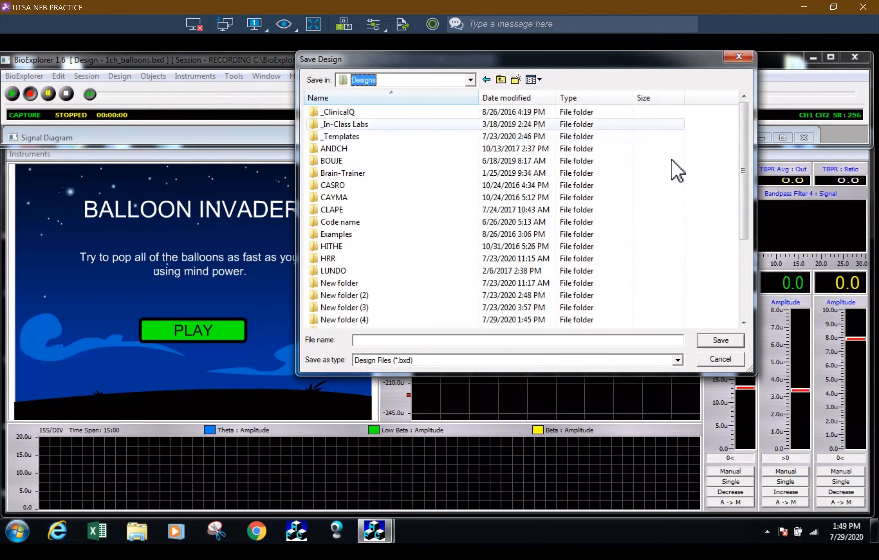
Review the client folders inside Sessions and Designs from the Save Design dialog, and cancel the save.
left_click(472, 80)
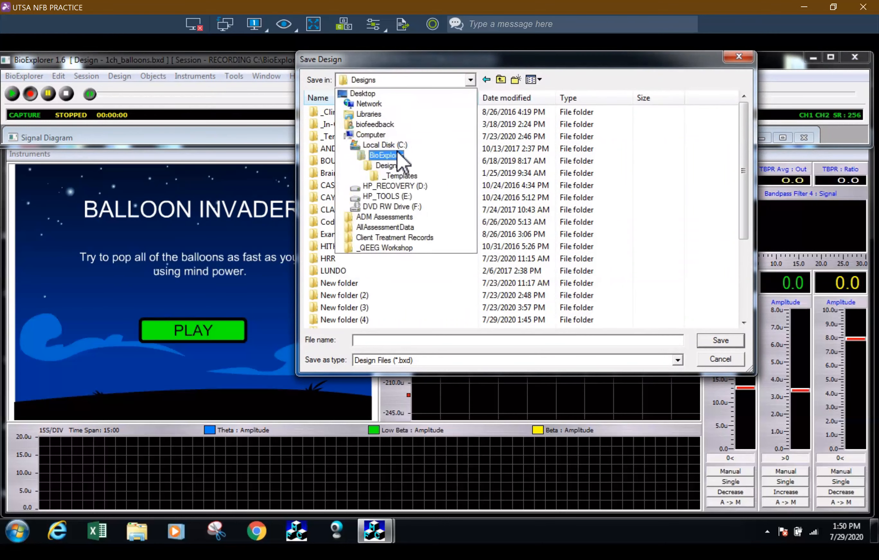
left_click(396, 158)
left_click(397, 160)
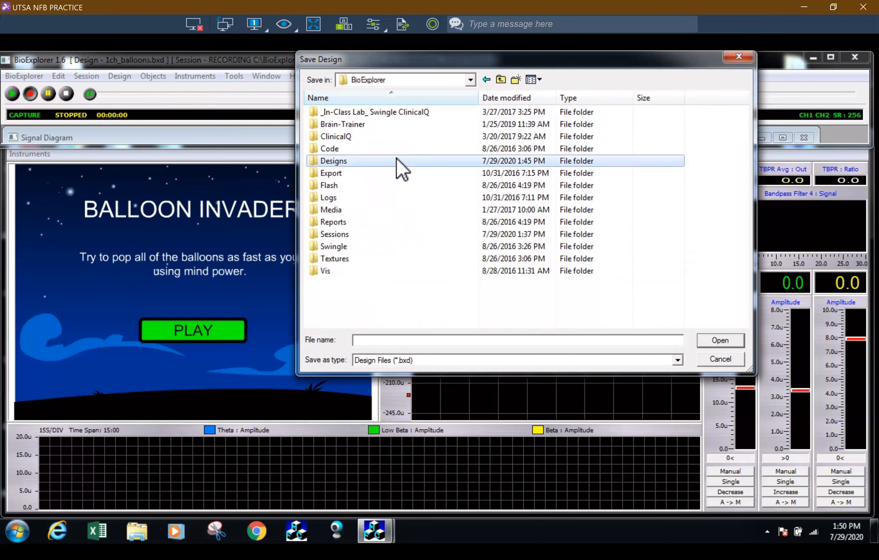
double_click(354, 235)
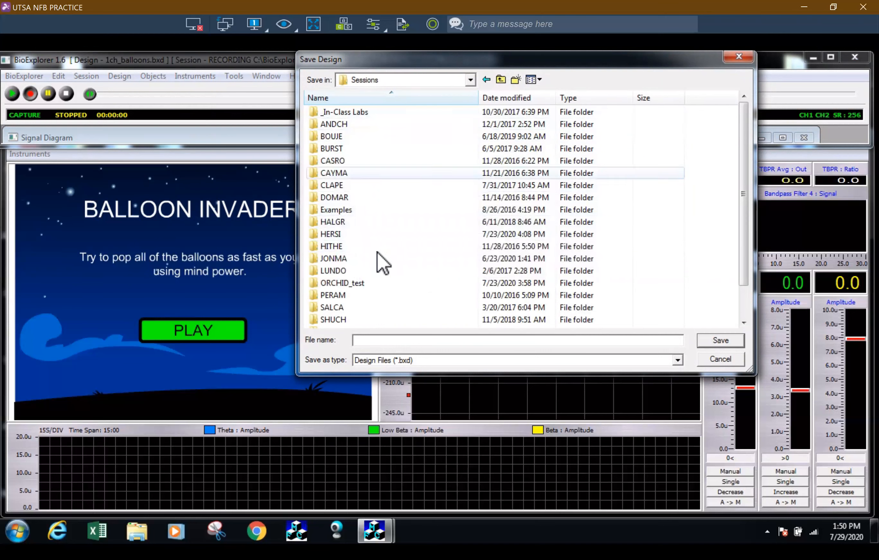
left_click(470, 80)
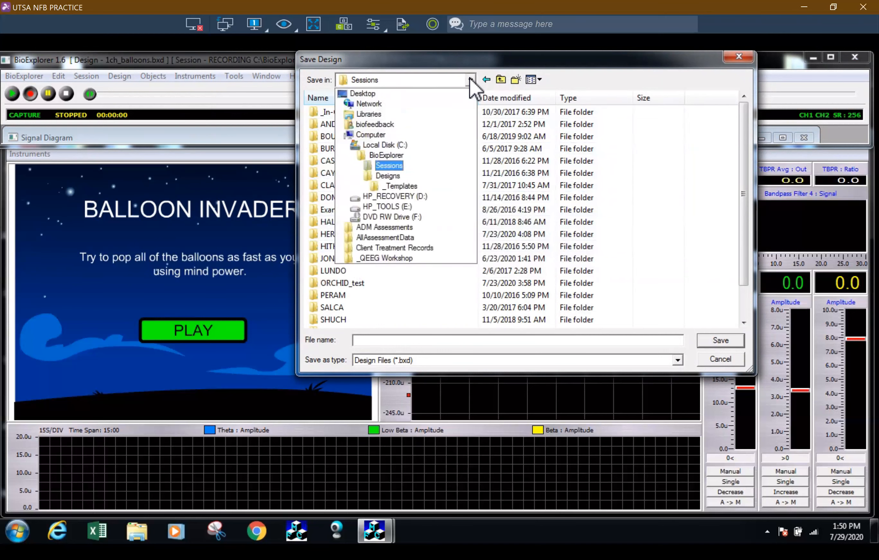
left_click(388, 176)
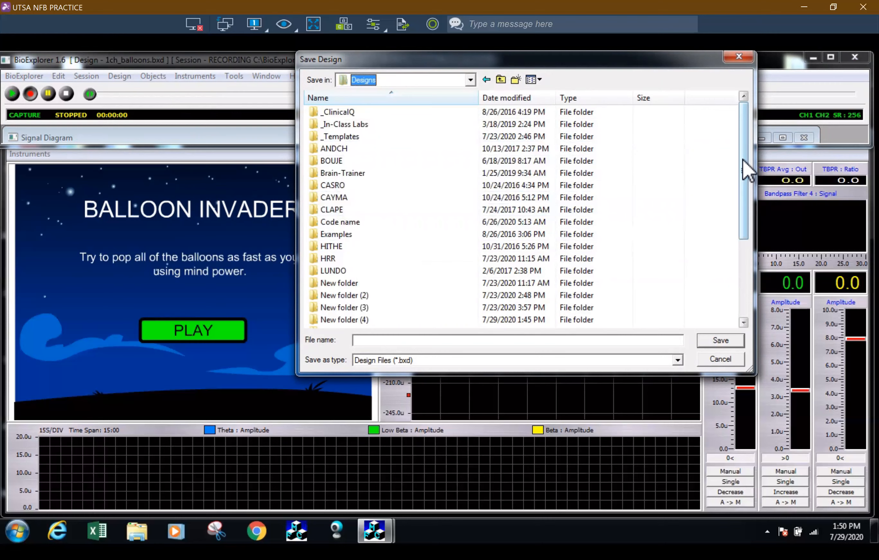
left_click_drag(742, 164, 741, 191)
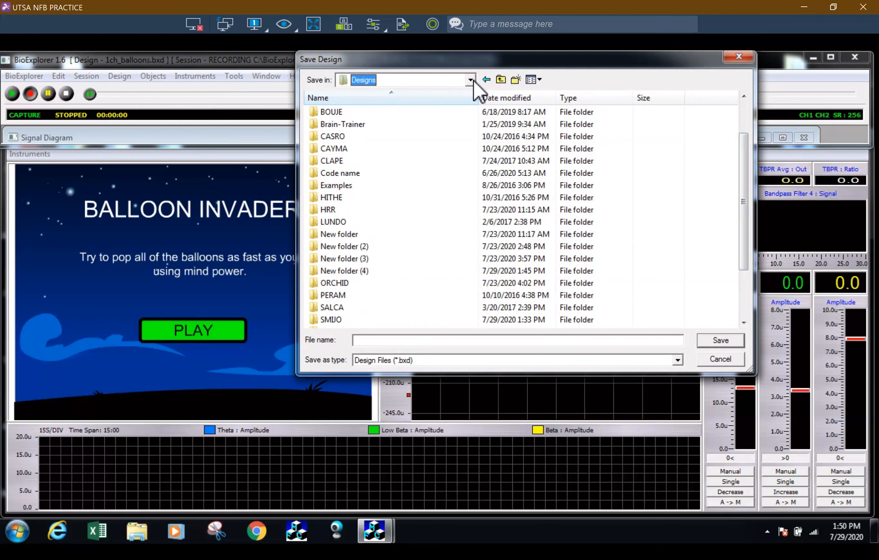
left_click(712, 362)
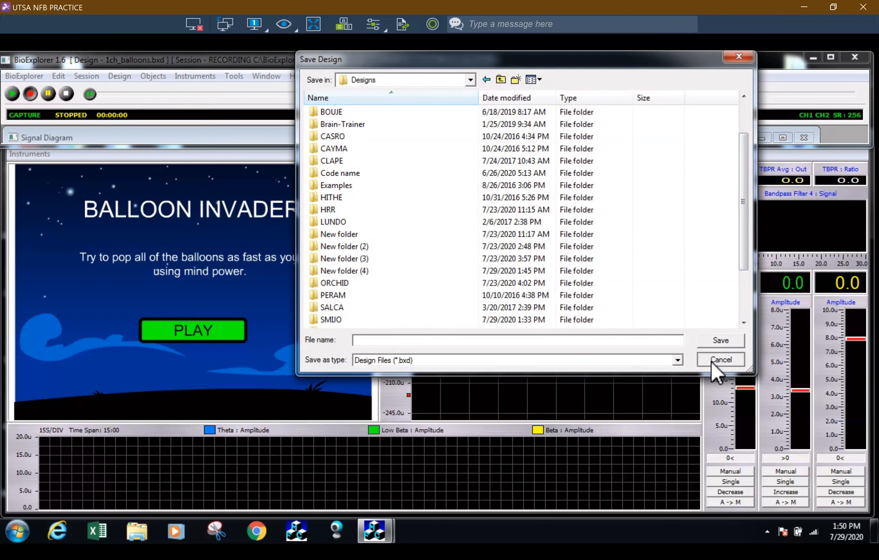